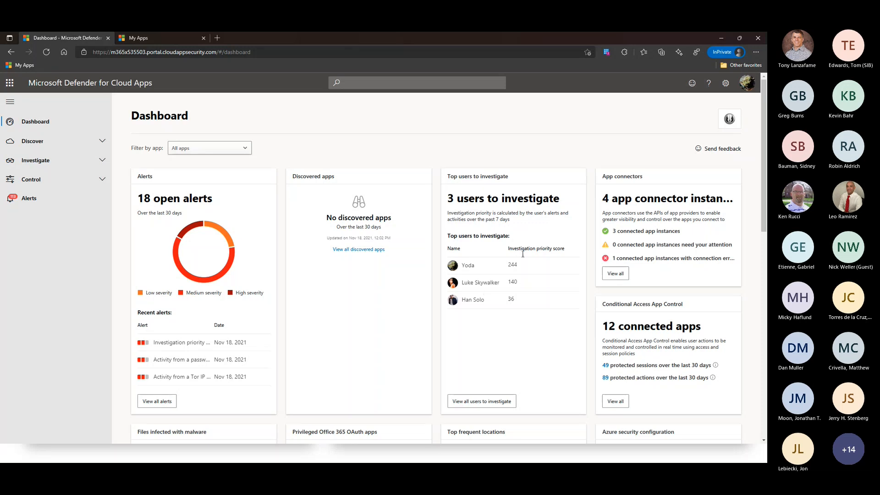
# Open the portal settings and display the Microsoft Defender for Identity integration options under Threat Protection.
pyautogui.click(729, 84)
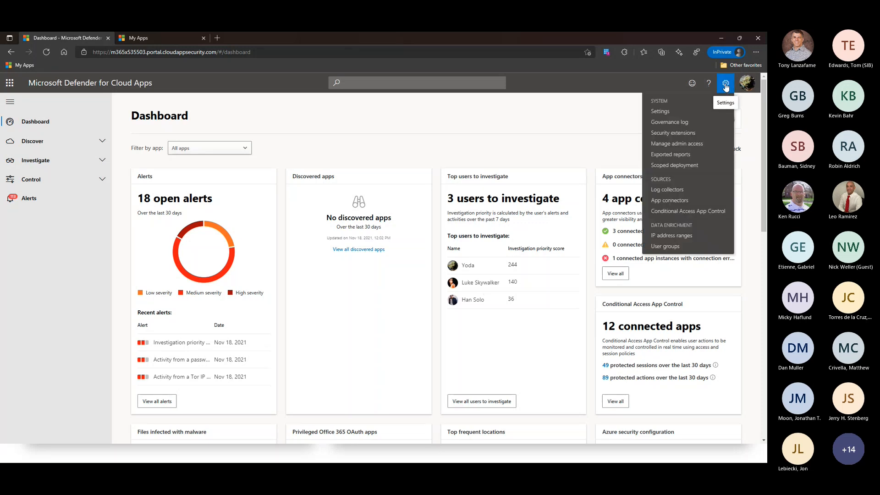
pyautogui.click(673, 112)
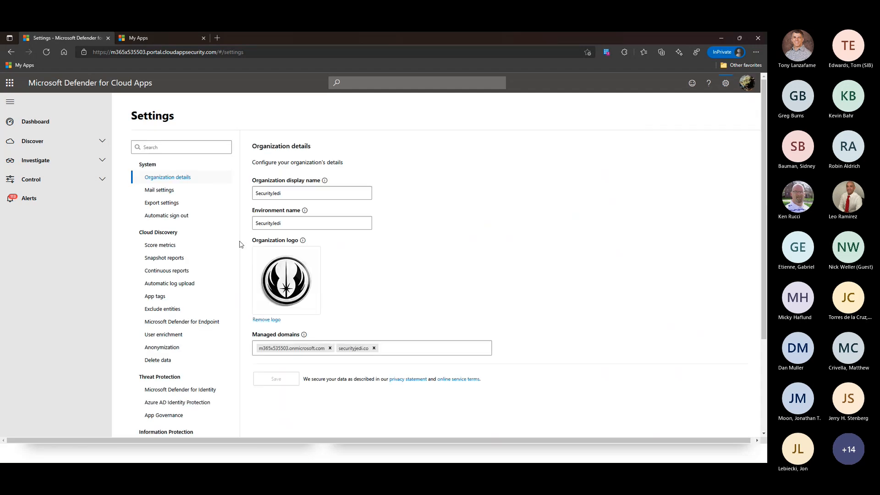
pyautogui.scroll(-3, 212, 284)
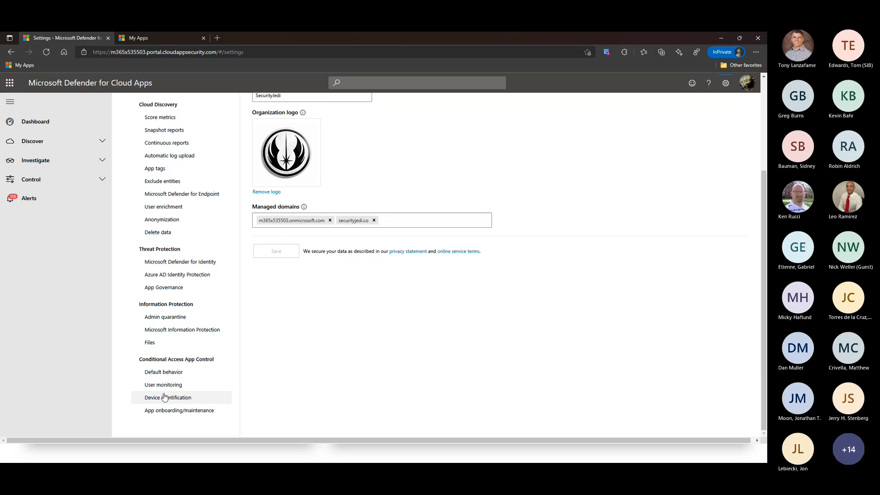
pyautogui.click(183, 261)
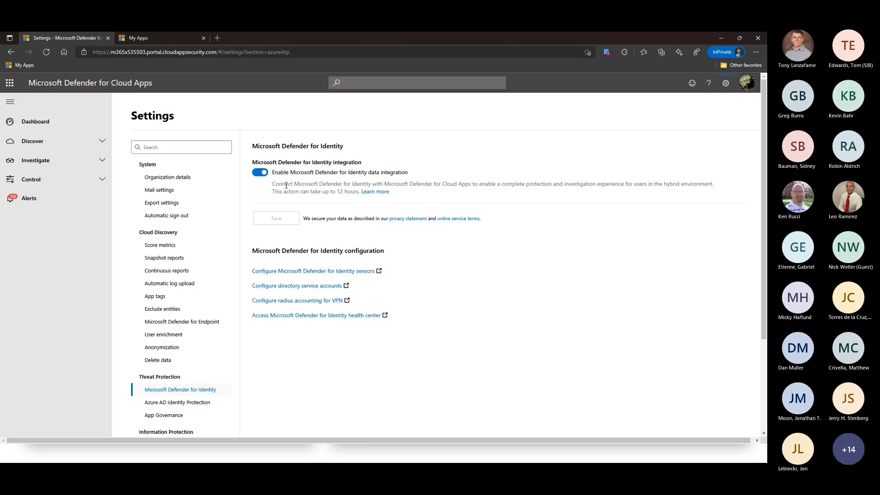
# View the Cloud Discovery settings for continuous reports and for Microsoft Defender for Endpoint.
pyautogui.click(158, 276)
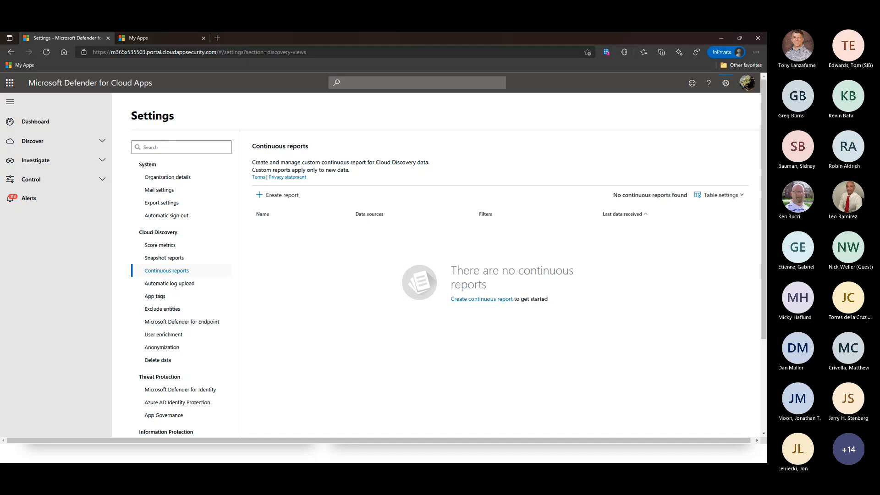
pyautogui.click(195, 323)
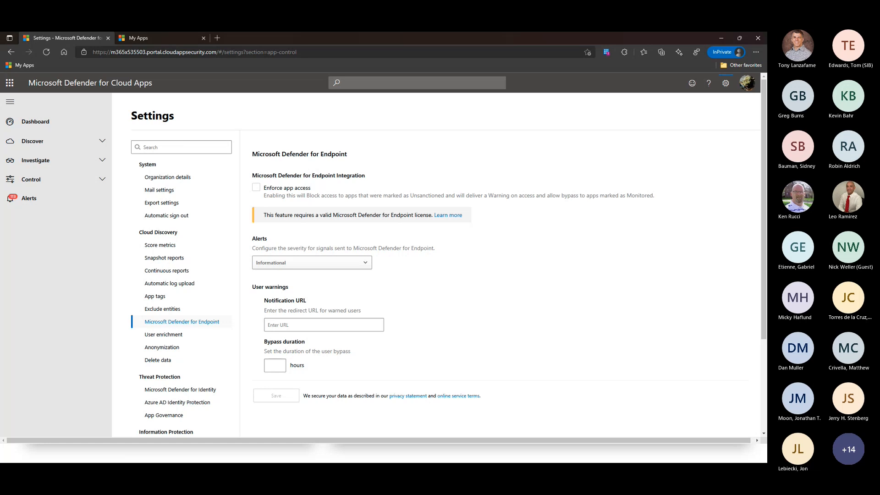
# Switch to the Contoso tenant's portal window, open its Cloud Discovery dashboard and list the available continuous reports.
pyautogui.hotkey('alt', 'Tab')
pyautogui.hotkey('alt', 'Tab')
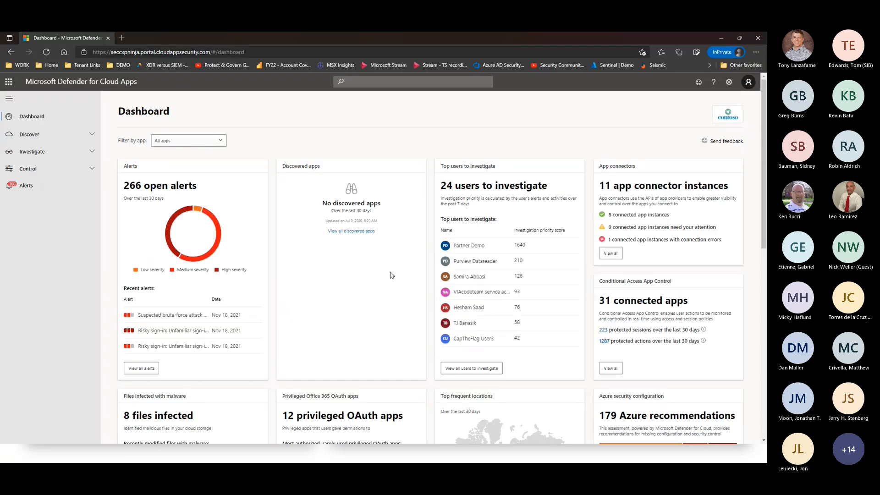
pyautogui.click(42, 135)
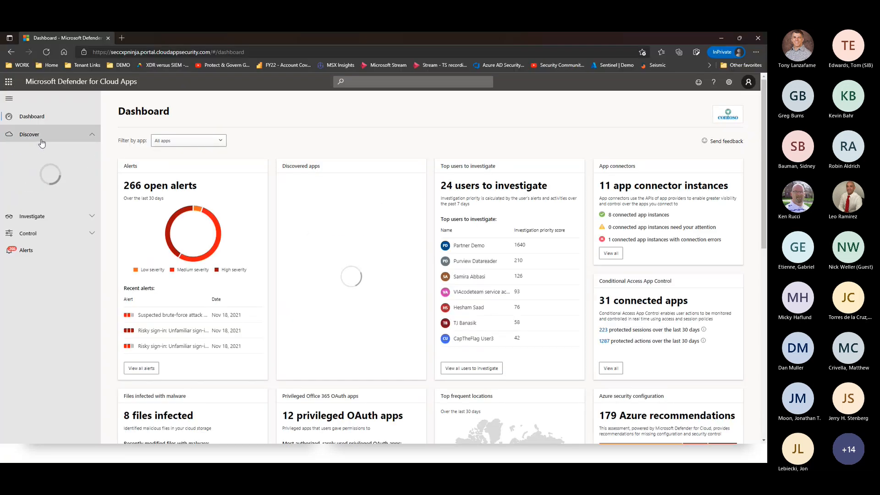
pyautogui.click(45, 150)
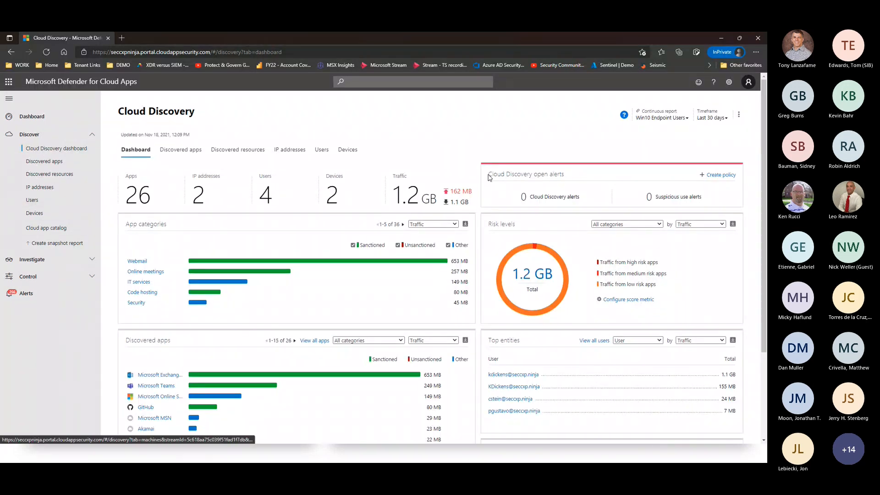
pyautogui.click(662, 121)
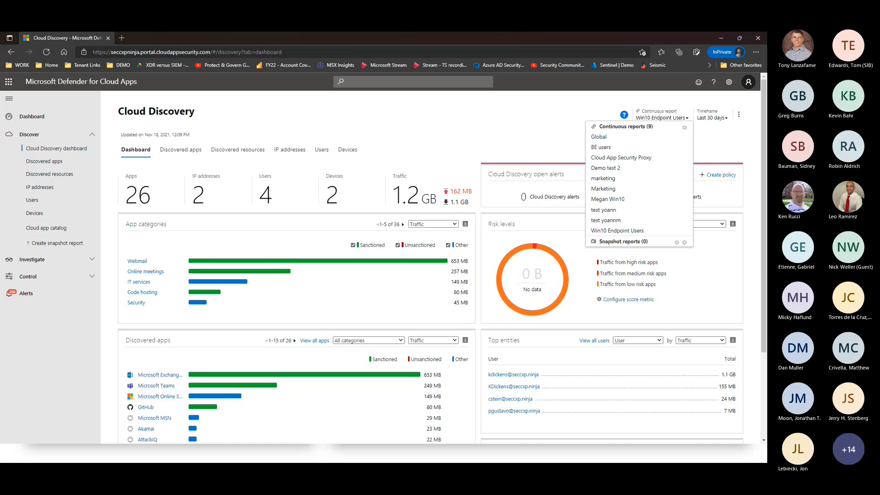
# Switch back to the first tenant and show the Forcepoint - Nov 11, 2021 snapshot report on its Cloud Discovery dashboard.
pyautogui.hotkey('alt', 'Tab')
pyautogui.click(33, 144)
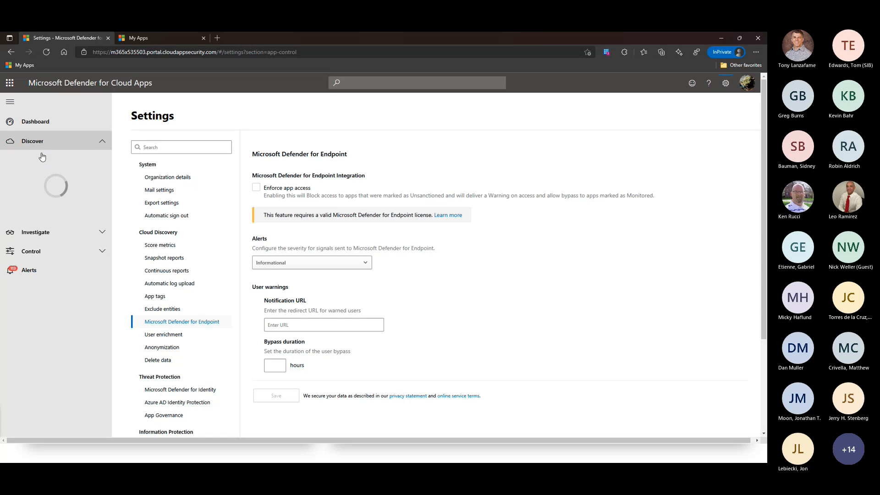
pyautogui.click(43, 159)
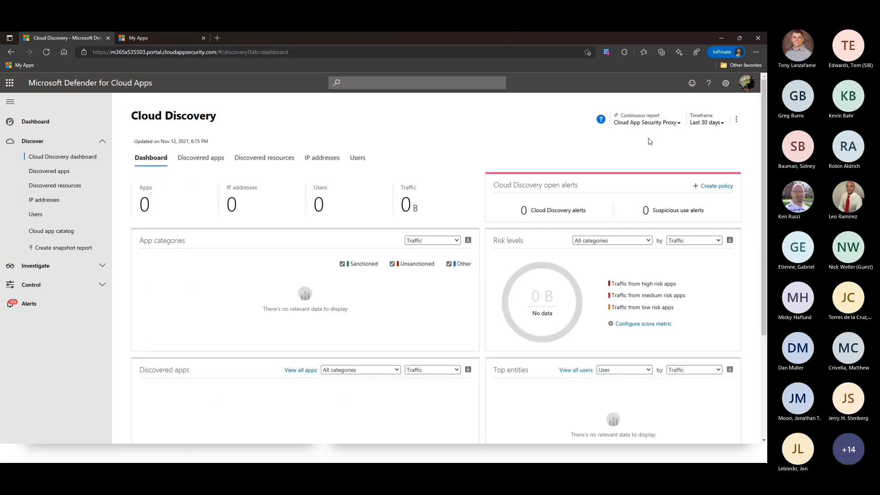
pyautogui.click(660, 124)
pyautogui.click(613, 179)
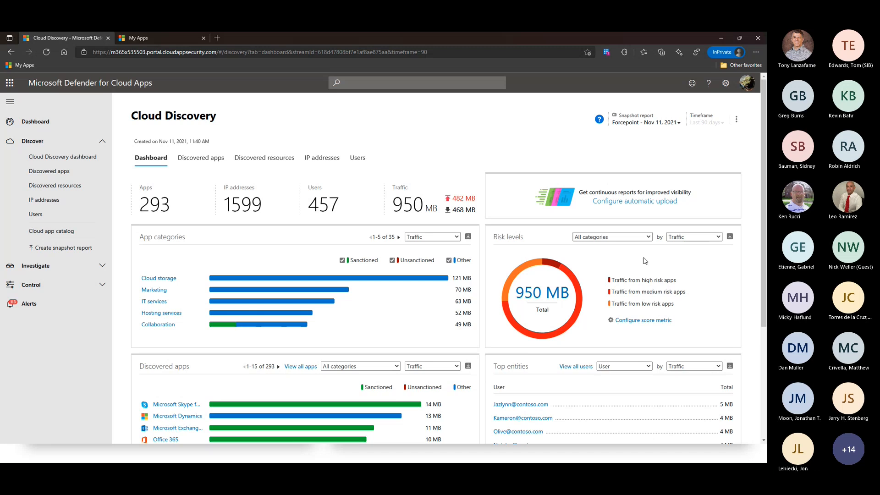
# Check which metrics the Discovered apps chart can be ranked by and look over the risk levels chart.
pyautogui.click(428, 365)
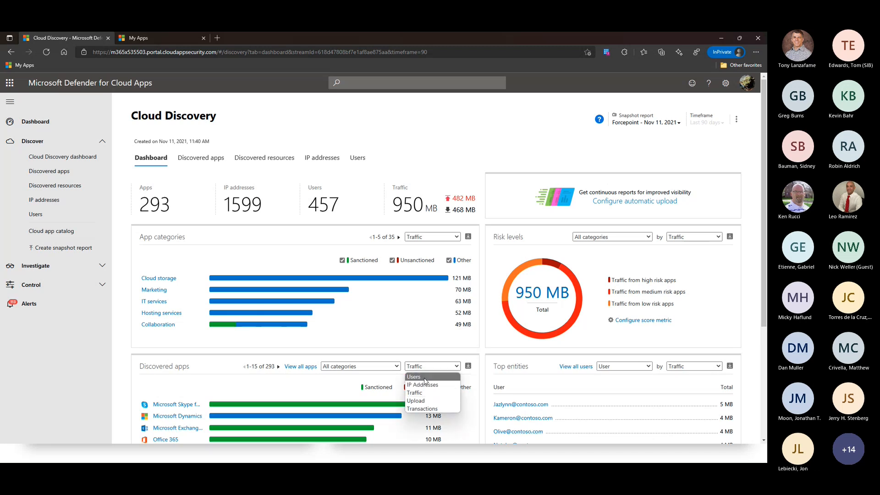
pyautogui.click(414, 341)
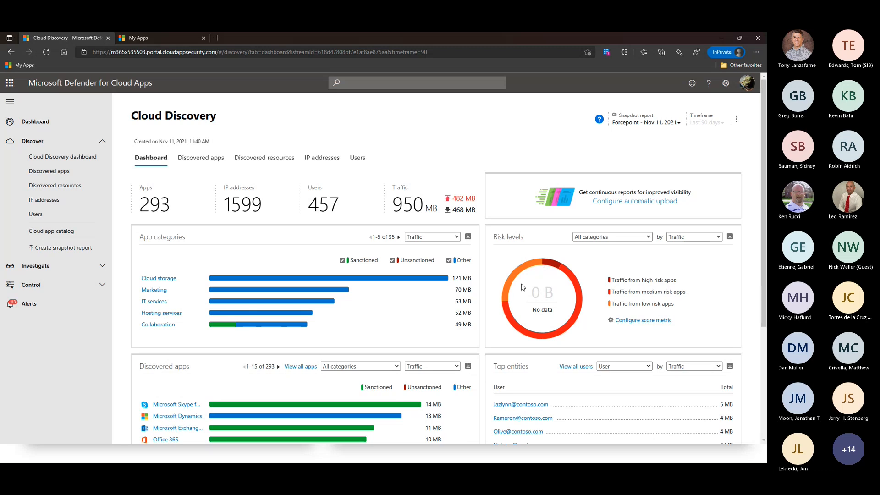
pyautogui.moveTo(552, 265)
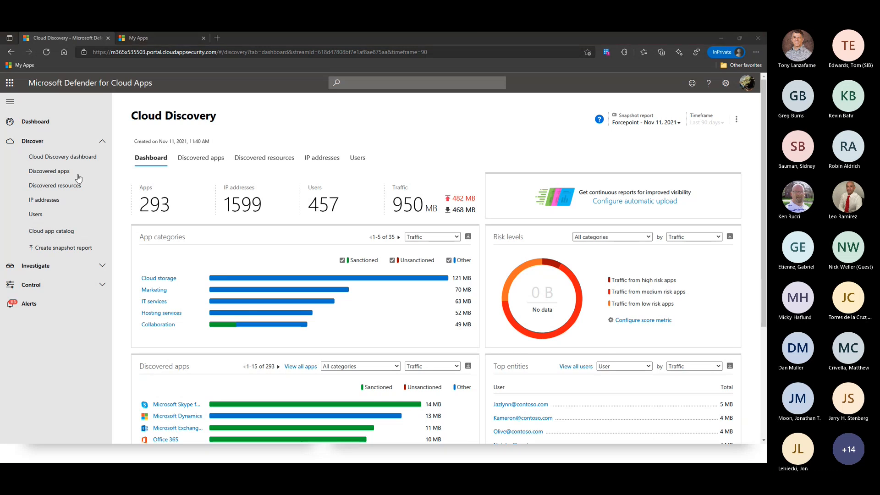
# Open the discovered apps list of the snapshot report and filter it to the Cloud storage category.
pyautogui.click(217, 161)
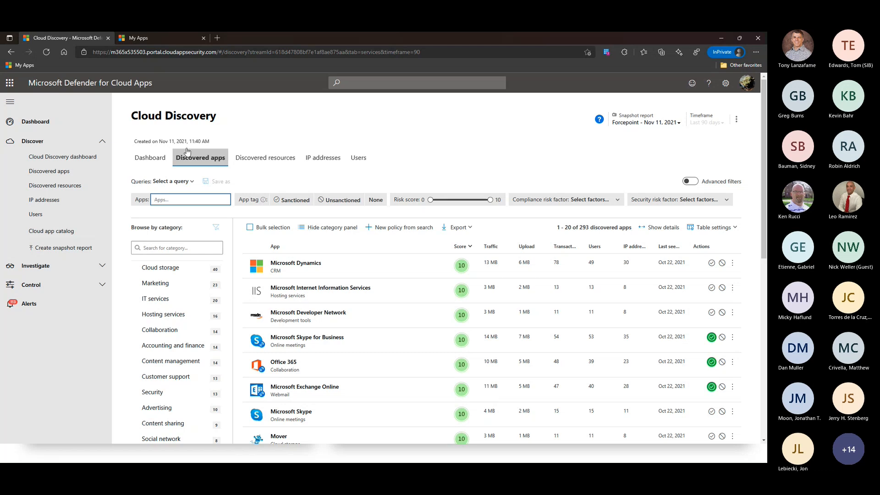
pyautogui.click(151, 271)
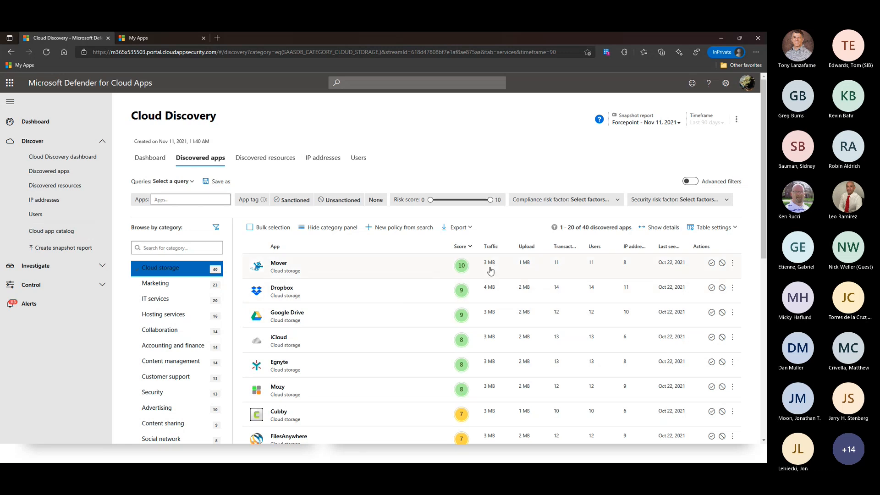
# Expand the Mover app and examine its general, security and compliance risk factors, including the encryption protocol and DROWN protection.
pyautogui.click(407, 269)
pyautogui.scroll(-4, 374, 340)
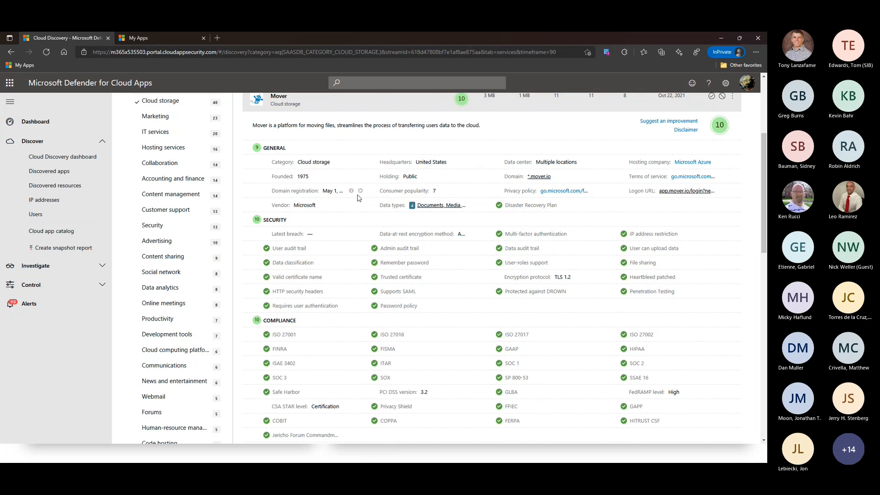
pyautogui.scroll(1, 392, 220)
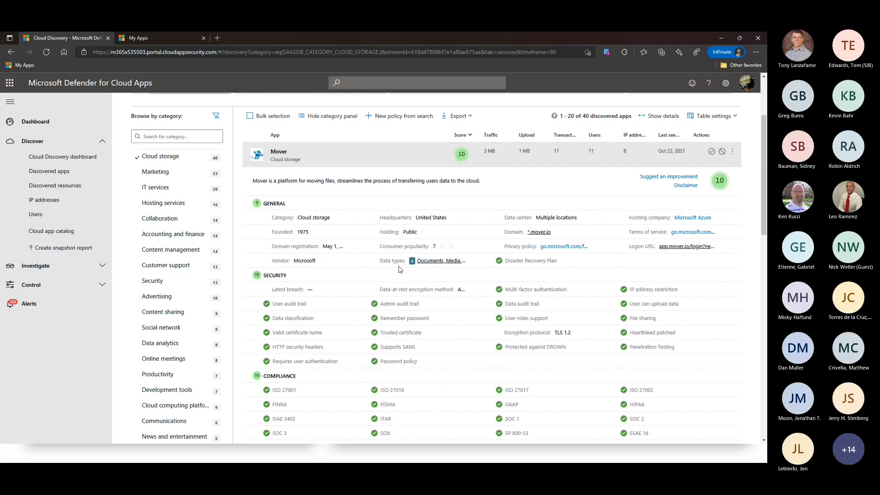
pyautogui.scroll(-1, 379, 288)
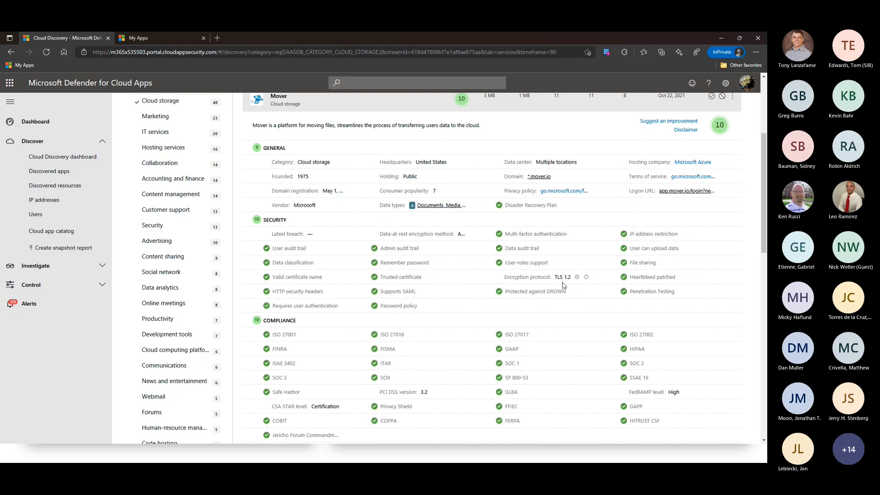
pyautogui.moveTo(557, 277)
pyautogui.mouseDown()
pyautogui.moveTo(572, 277)
pyautogui.moveTo(553, 291)
pyautogui.moveTo(567, 292)
pyautogui.mouseUp()
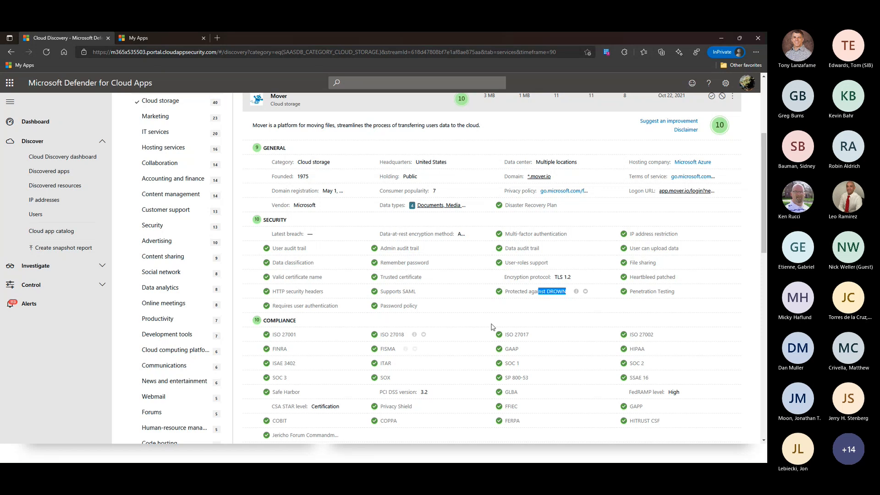
pyautogui.scroll(4, 512, 277)
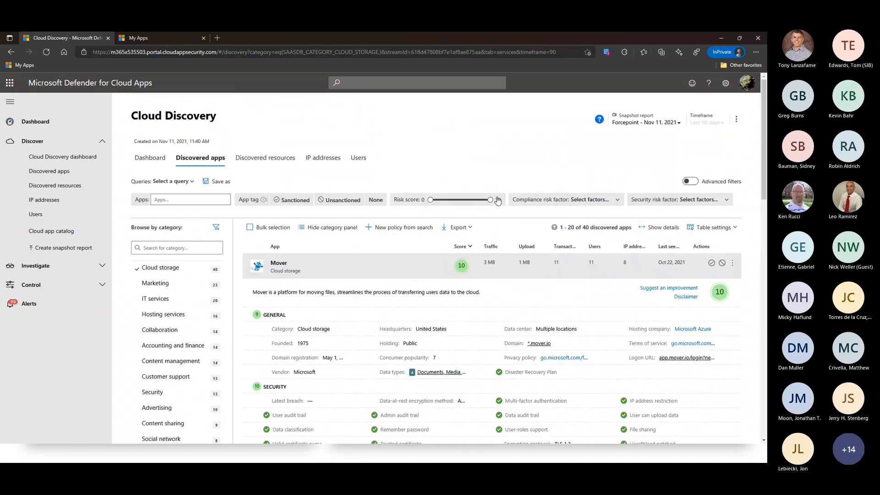
# Limit the risk score filter to 0–2, then examine File Dropper's headquarters, data center, security factors and available app actions.
pyautogui.moveTo(489, 200); pyautogui.dragTo(444, 206)
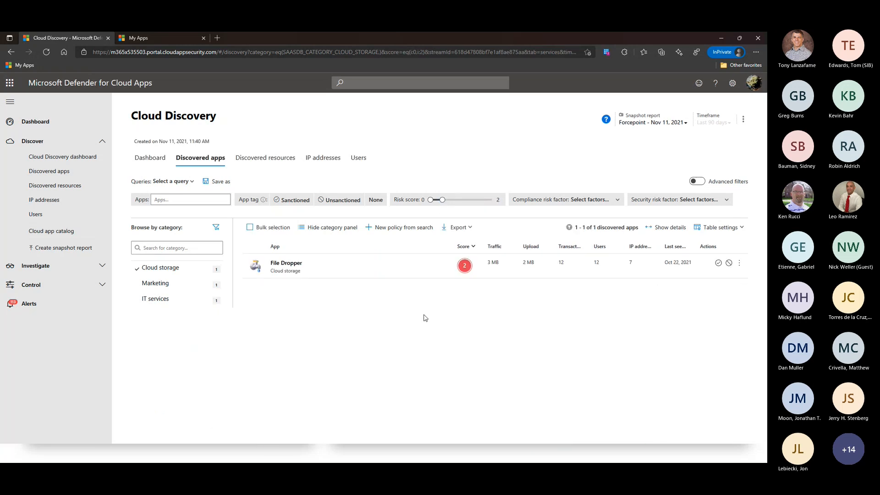
pyautogui.click(399, 276)
pyautogui.scroll(-4, 366, 302)
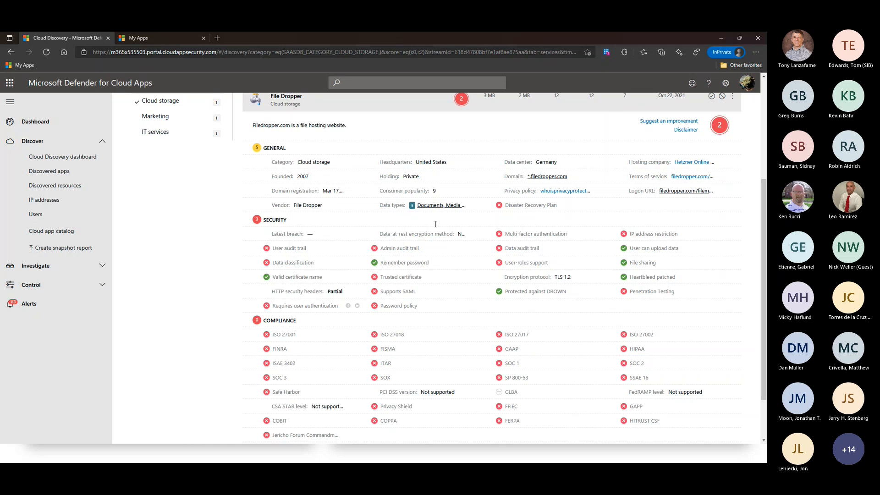
pyautogui.tripleClick(439, 162)
pyautogui.moveTo(563, 163); pyautogui.dragTo(527, 170)
pyautogui.scroll(1, 453, 335)
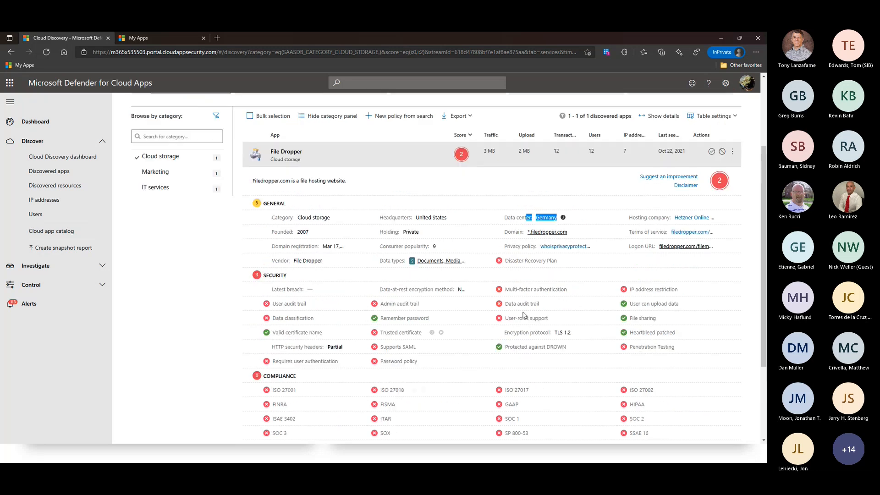
pyautogui.click(733, 152)
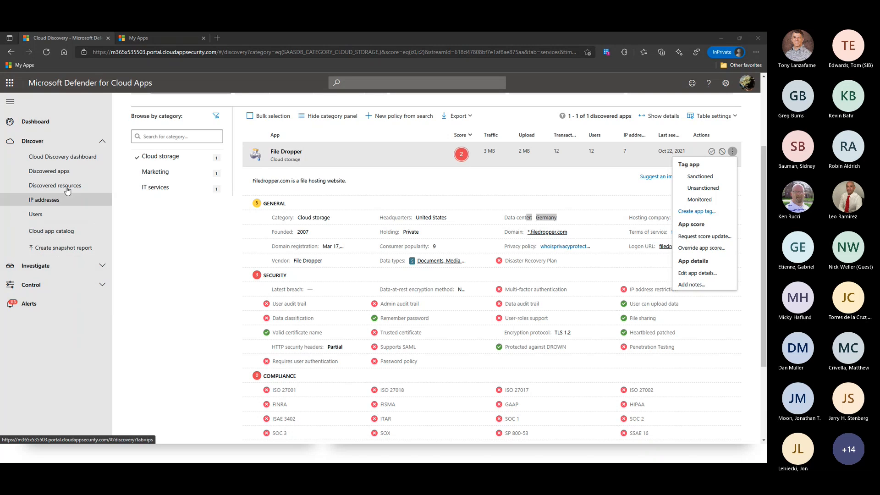
# Open the Cloud app catalog and check the total number of apps it covers.
pyautogui.click(67, 232)
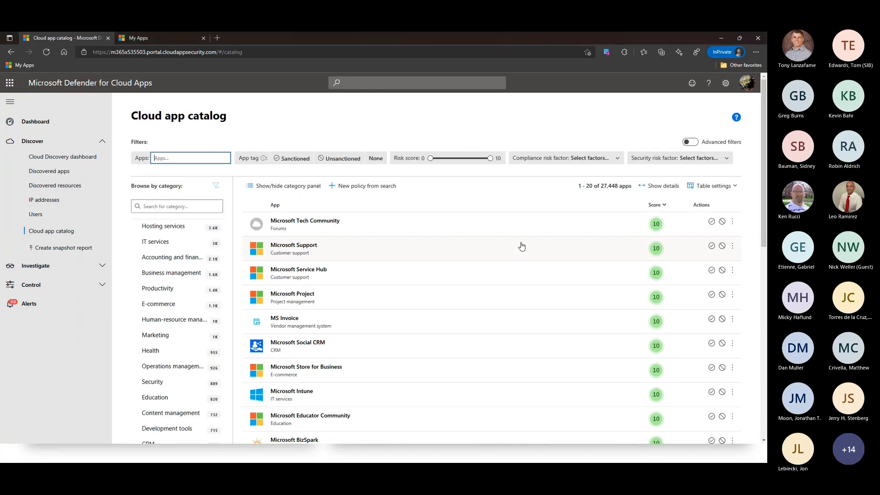
pyautogui.doubleClick(594, 186)
pyautogui.moveTo(594, 186); pyautogui.dragTo(614, 187)
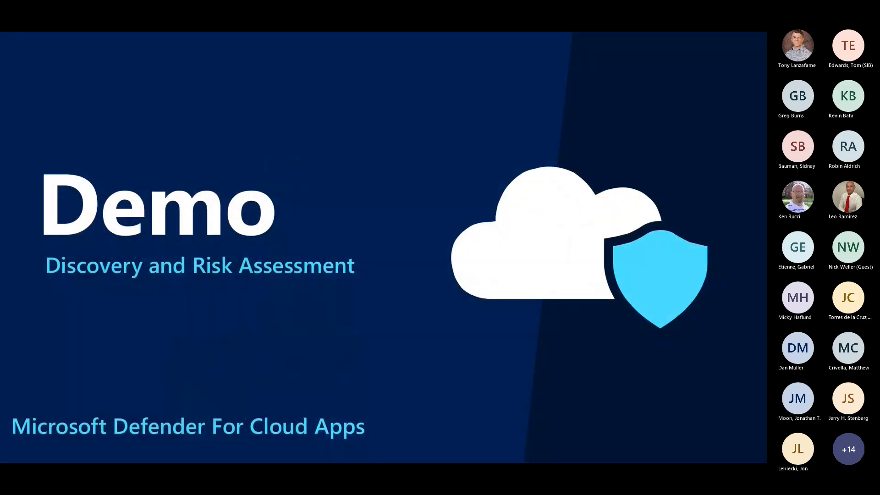
pyautogui.click(300, 166)
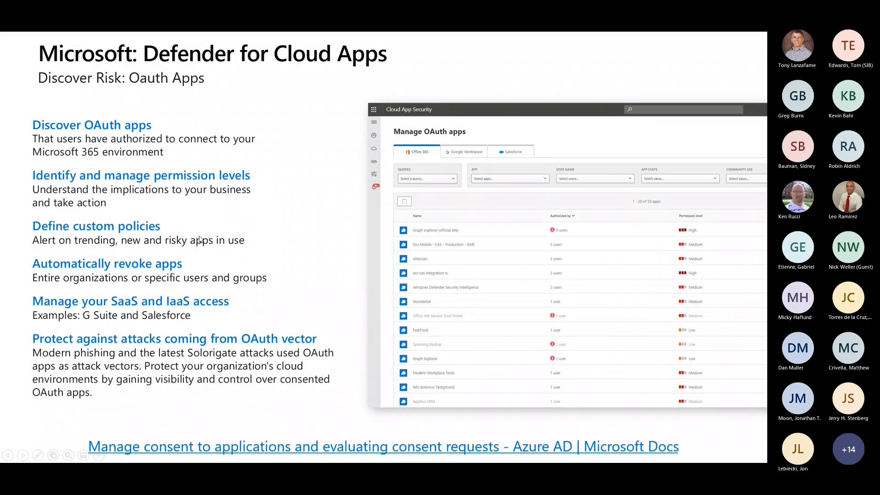
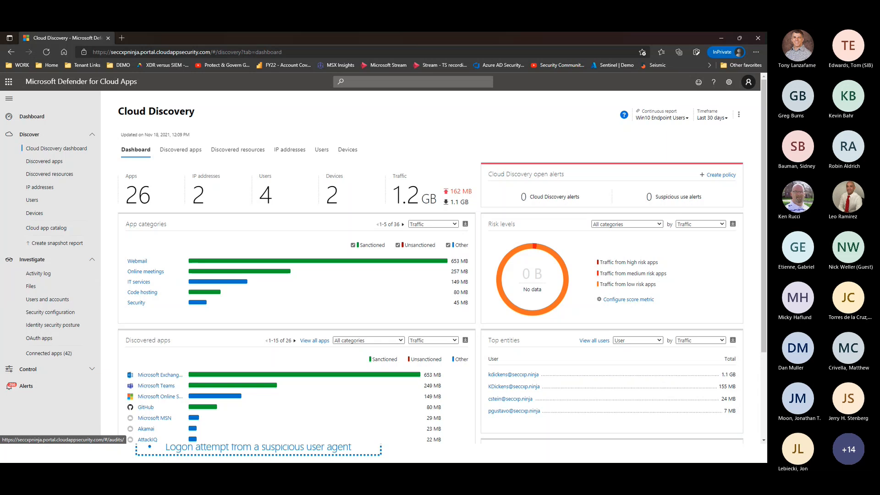
# Return to the Contoso tenant's main dashboard, open the third user under Top users to investigate and dismiss the permission warning.
pyautogui.click(30, 117)
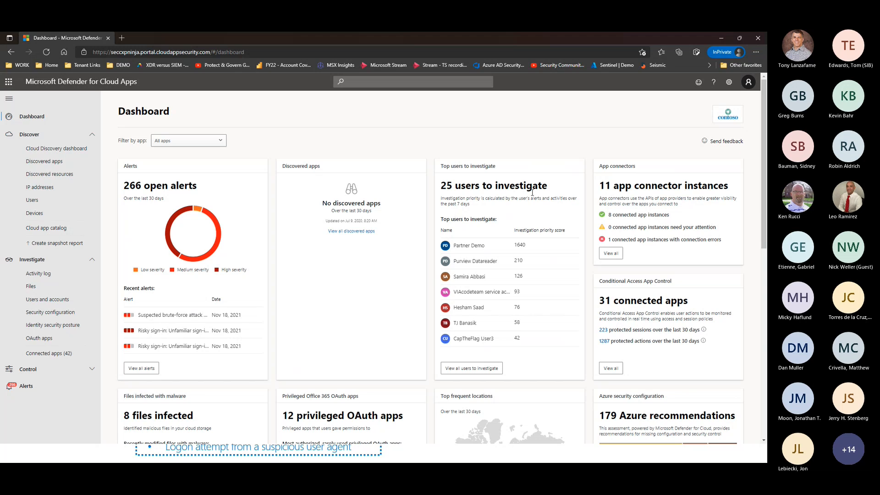
pyautogui.click(475, 278)
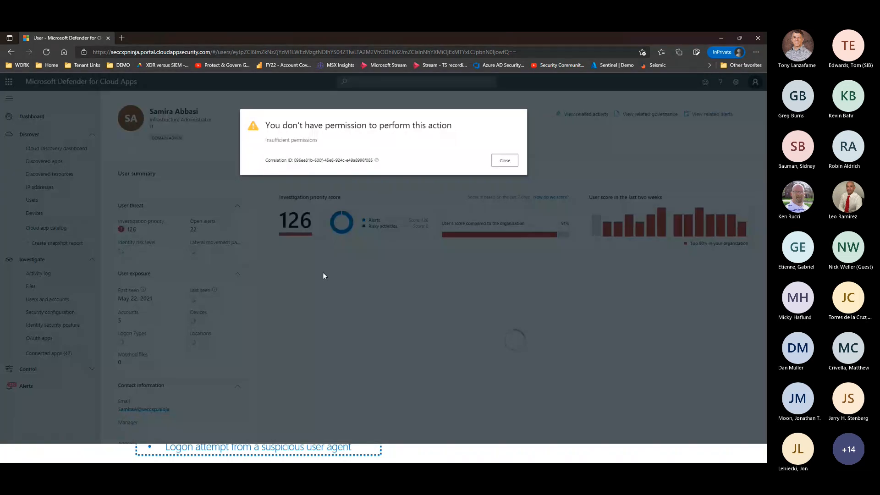
pyautogui.click(502, 162)
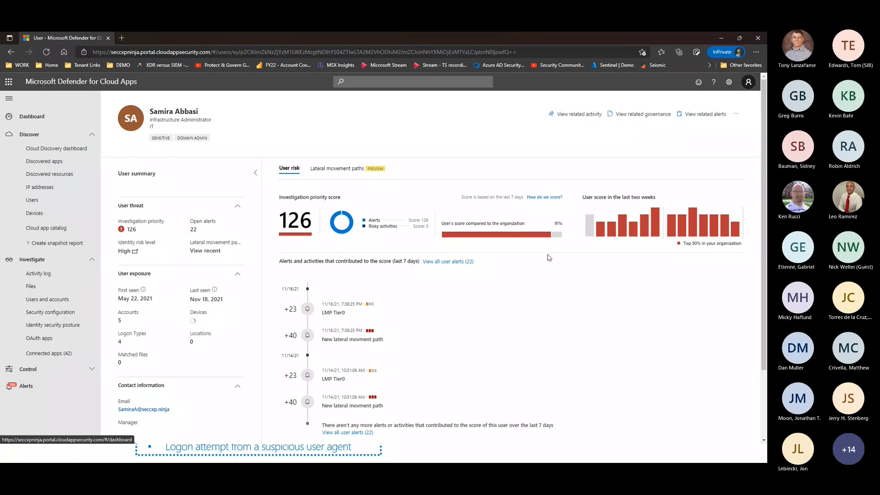
# Examine the user's investigation priority score, exposure details and the timeline of alerts contributing to the score.
pyautogui.moveTo(504, 236)
pyautogui.scroll(-1, 418, 315)
pyautogui.scroll(-1, 418, 316)
pyautogui.scroll(2, 417, 317)
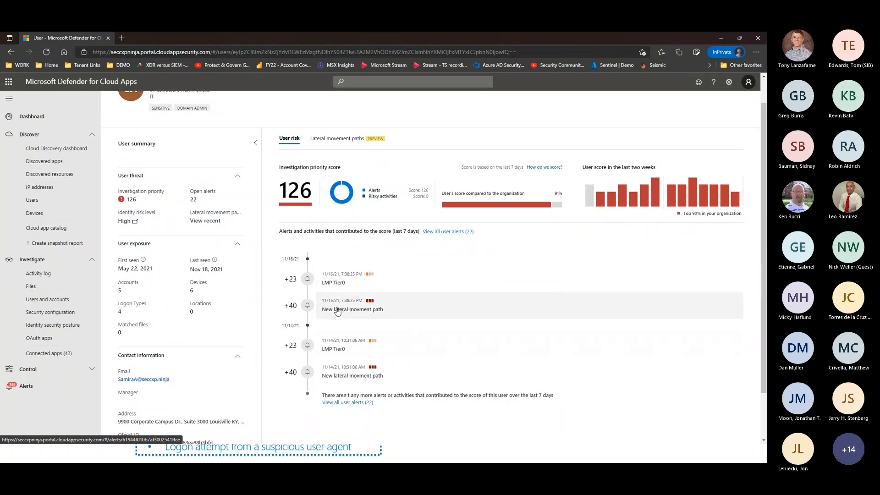
# Review the 11/16/21 "New lateral movment path" alert, and examine the risky path initiators in the user's lateral movement paths.
pyautogui.click(342, 309)
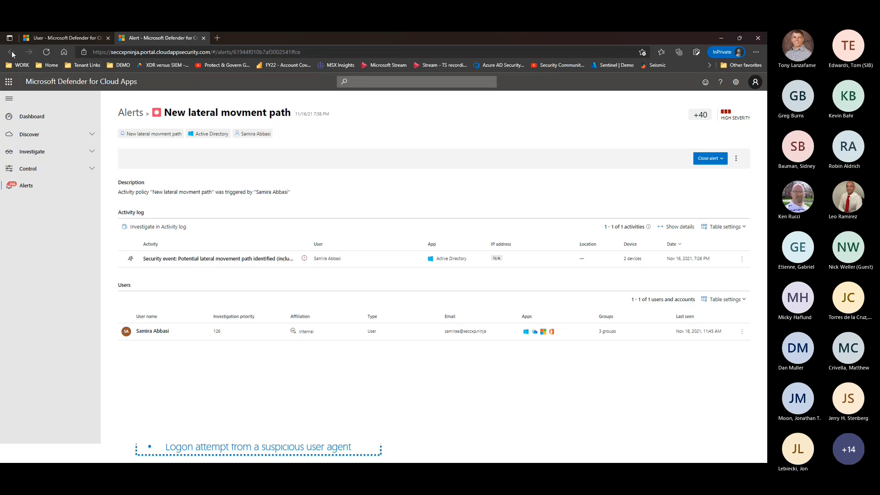
pyautogui.click(48, 39)
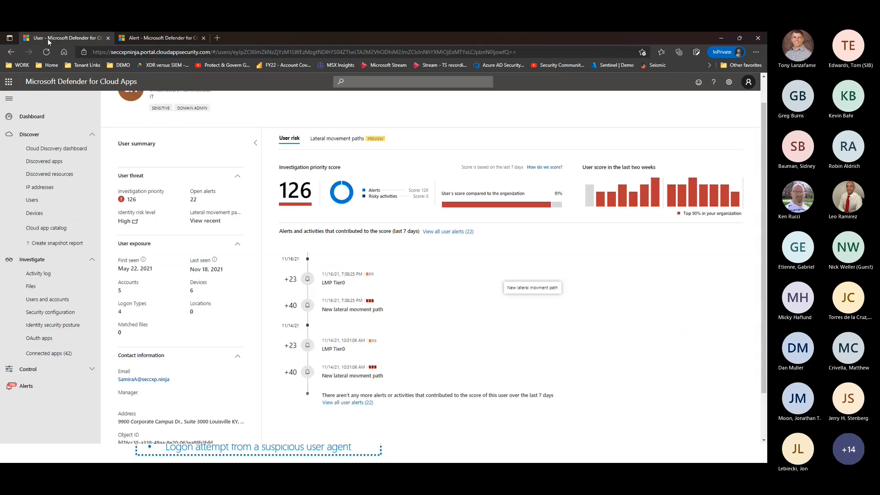
pyautogui.click(344, 140)
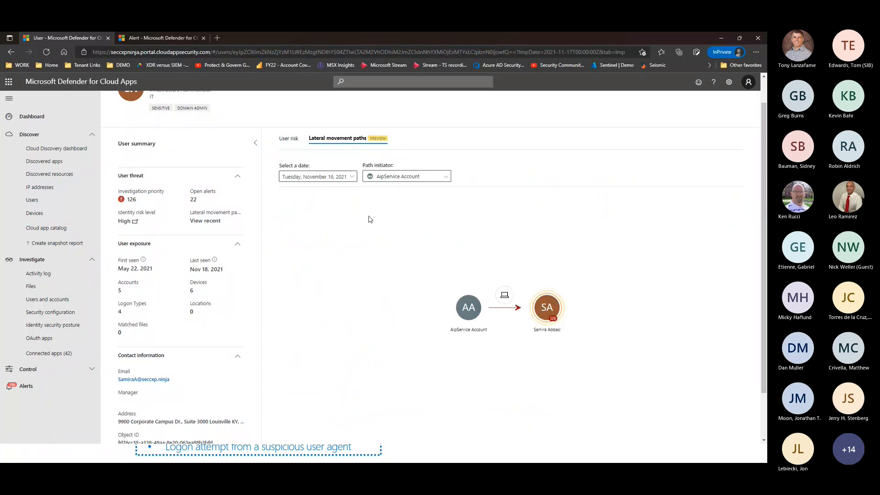
pyautogui.click(405, 179)
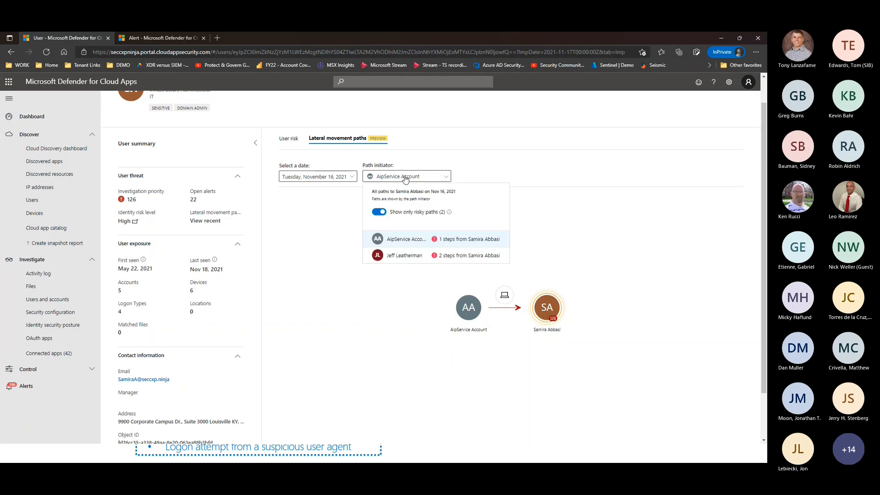
pyautogui.click(415, 247)
pyautogui.click(293, 144)
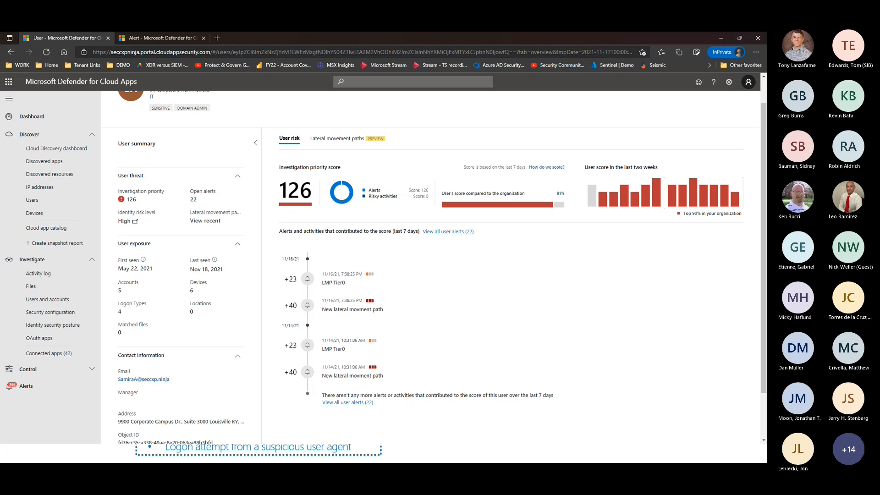
# Open the user's least frequent device, victimpc, from the list of logged-in devices and examine its device summary in Microsoft 365 Defender.
pyautogui.click(192, 292)
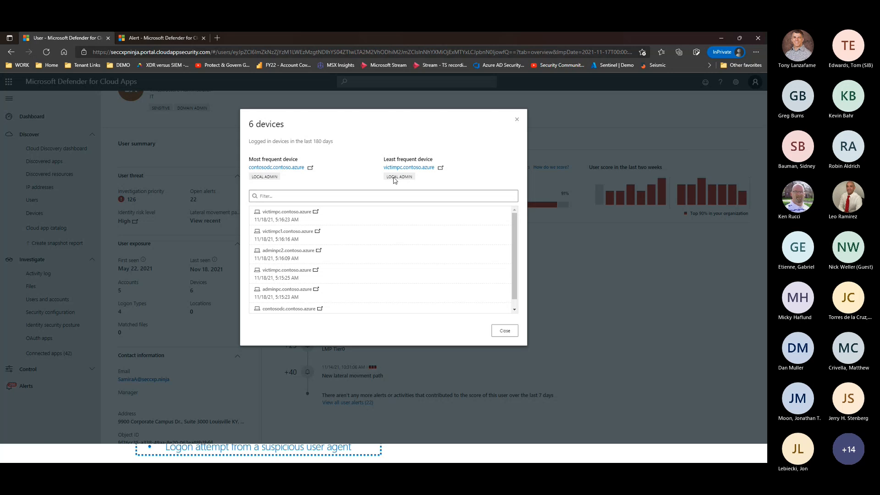
pyautogui.click(441, 168)
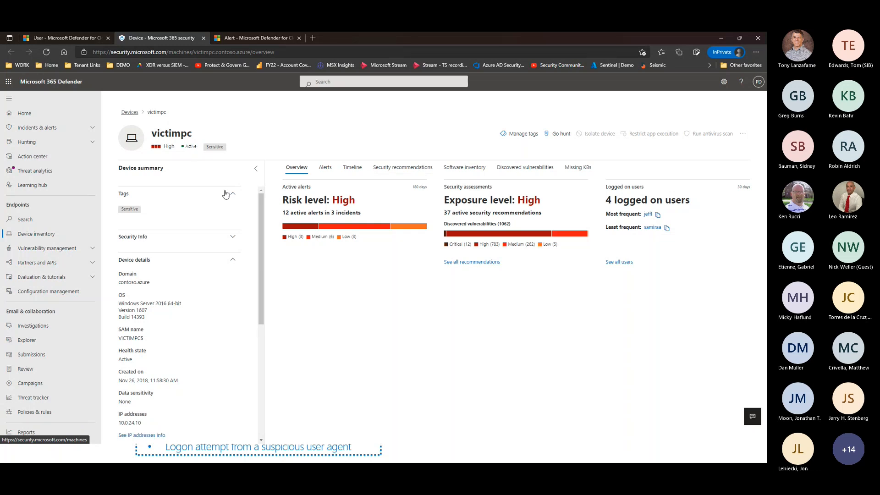
pyautogui.scroll(-3, 246, 296)
pyautogui.scroll(3, 246, 296)
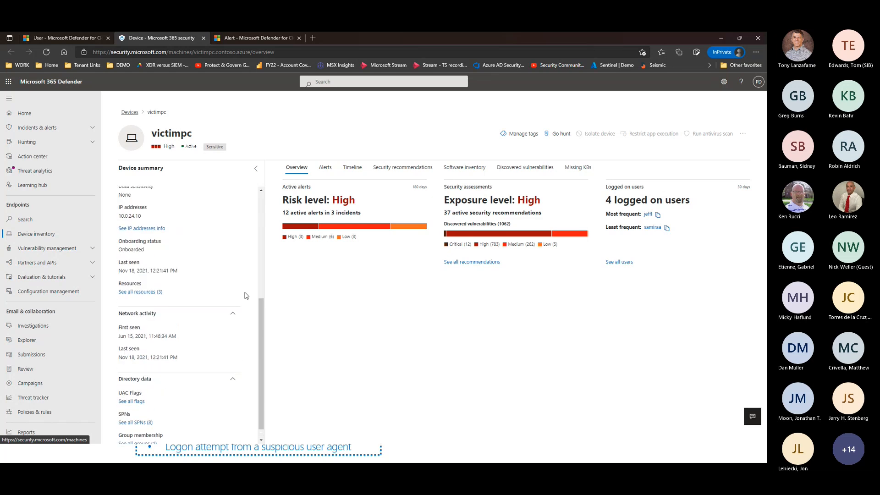
# Check victimpc's alerts, security recommendations and discovered vulnerabilities, and return to the user page in Defender for Cloud Apps with the device list closed.
pyautogui.click(326, 168)
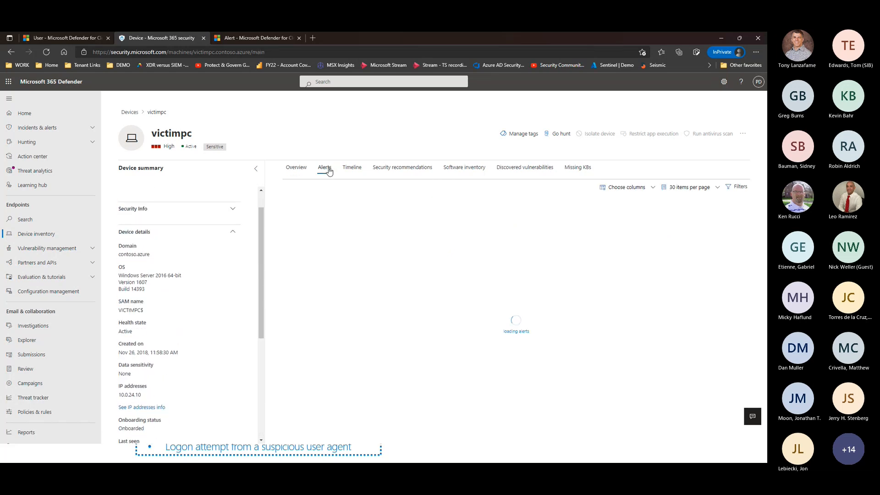
pyautogui.moveTo(192, 133); pyautogui.dragTo(152, 134)
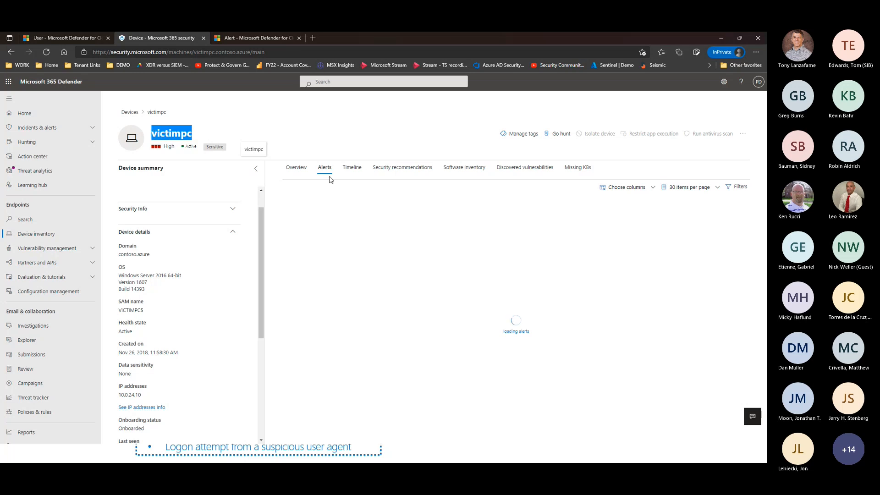
pyautogui.click(411, 172)
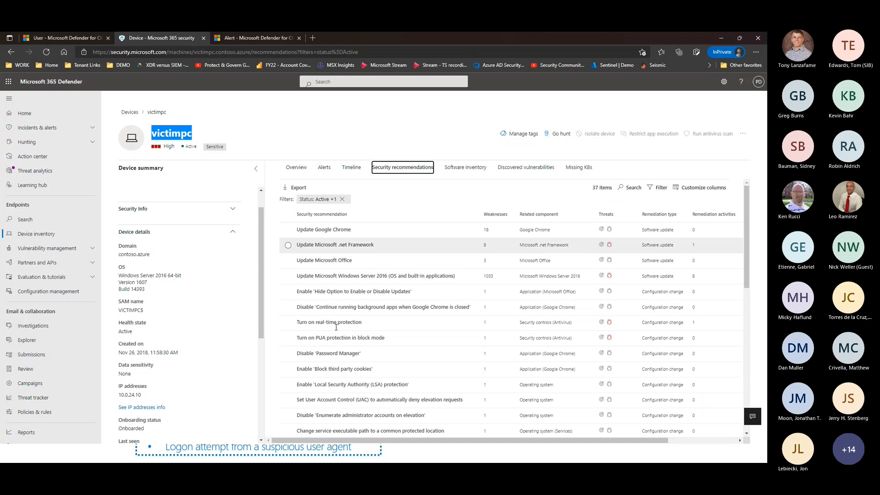
pyautogui.click(527, 169)
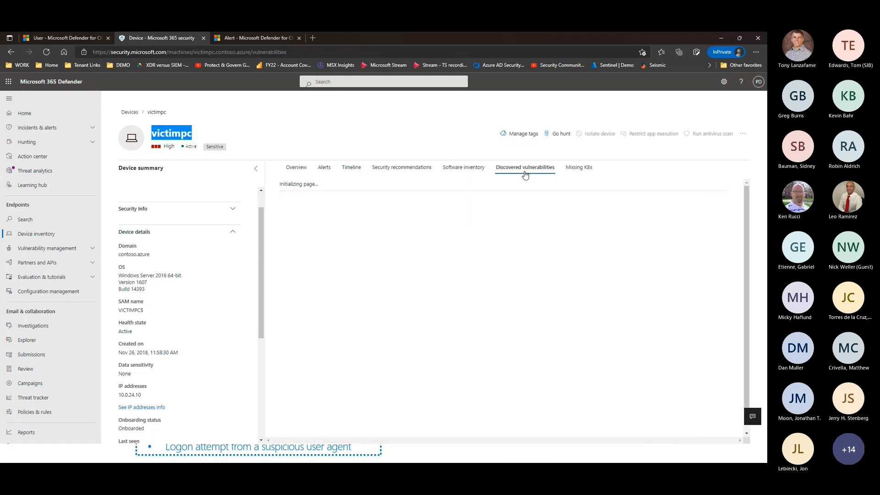
pyautogui.click(75, 37)
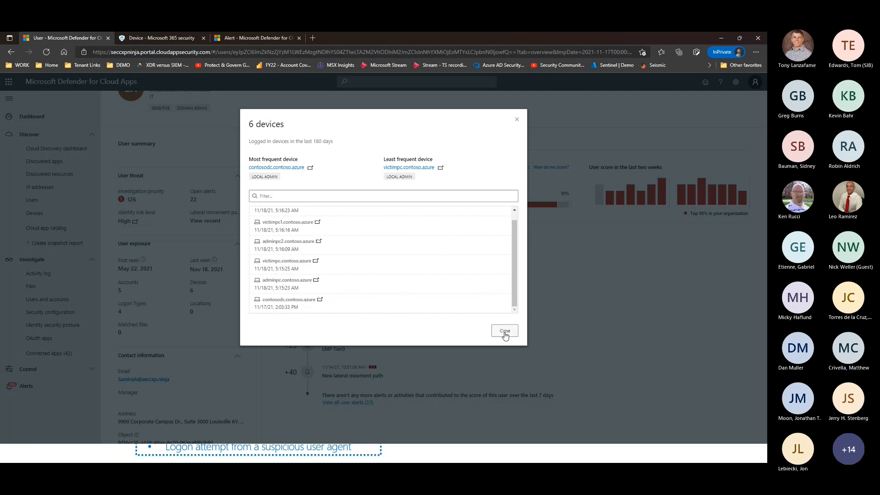
pyautogui.press('Escape')
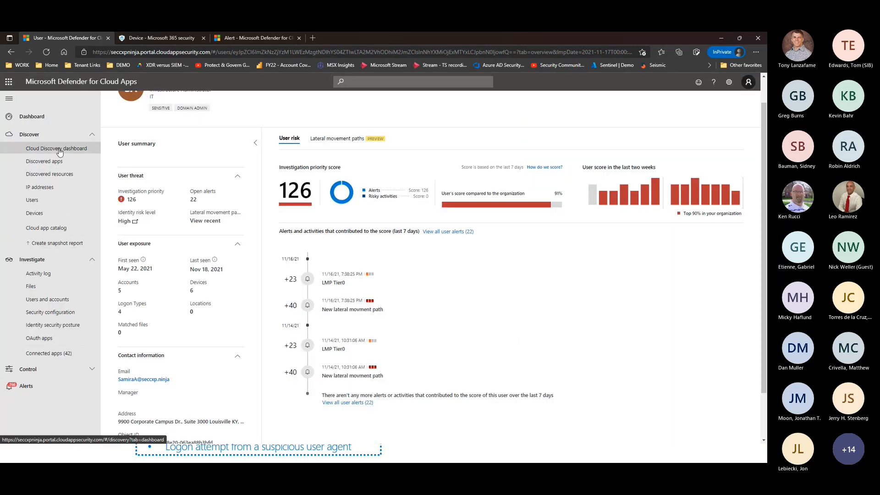
# Show the activity log filtered with the suggested Admin activities query.
pyautogui.click(35, 275)
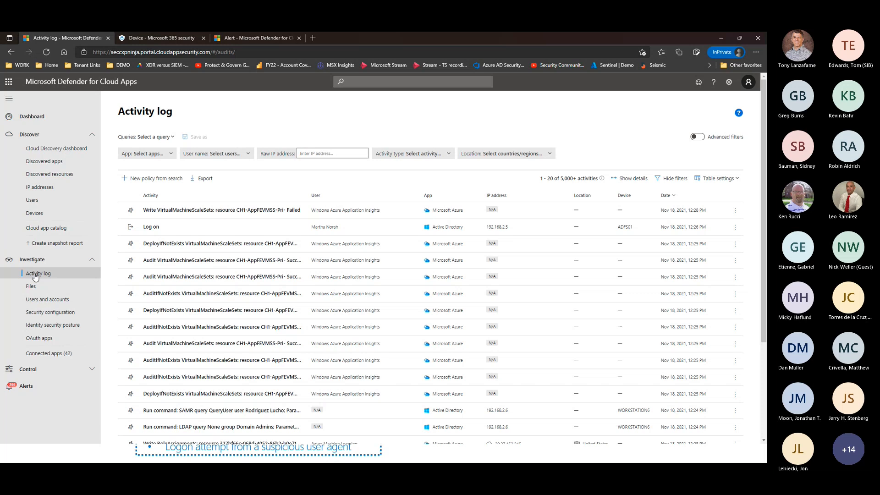
pyautogui.click(153, 141)
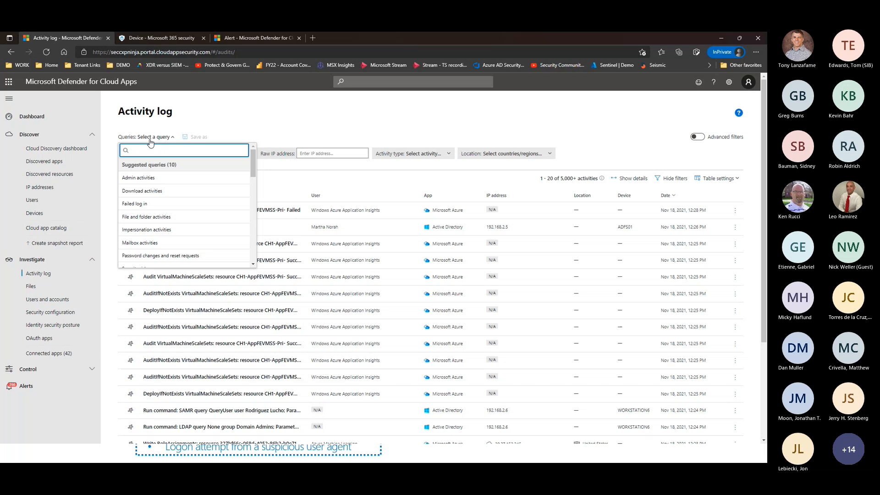
pyautogui.click(143, 179)
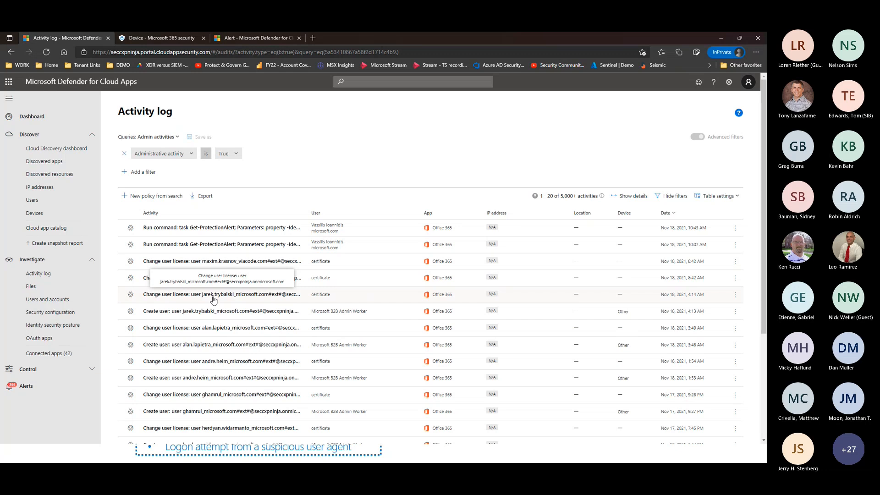
# Show the investigated files filtered with the saved Public and External Files query.
pyautogui.click(40, 288)
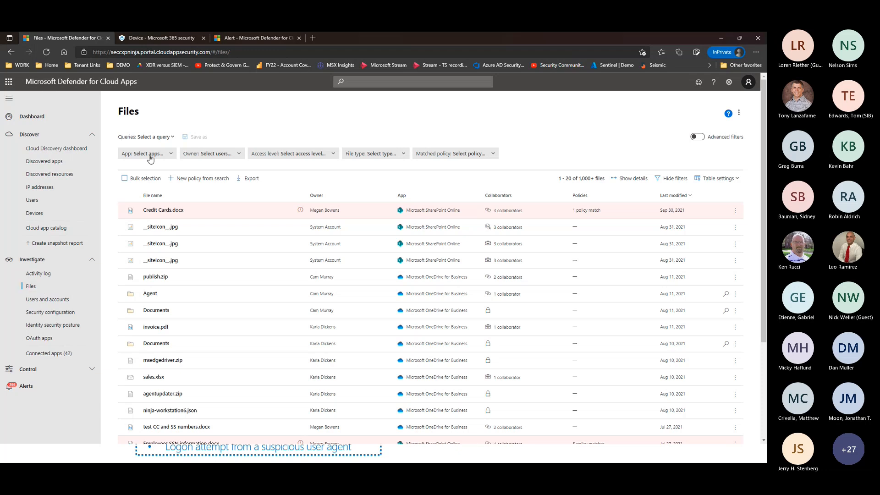
pyautogui.click(168, 140)
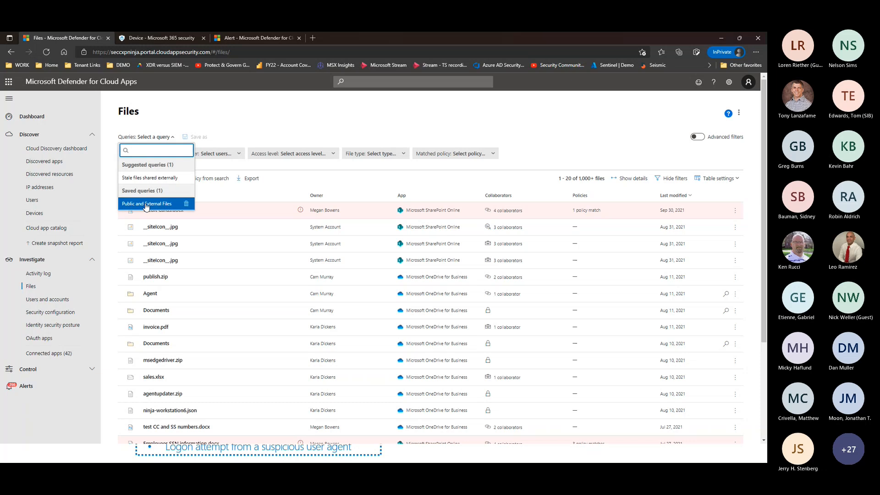
pyautogui.click(146, 203)
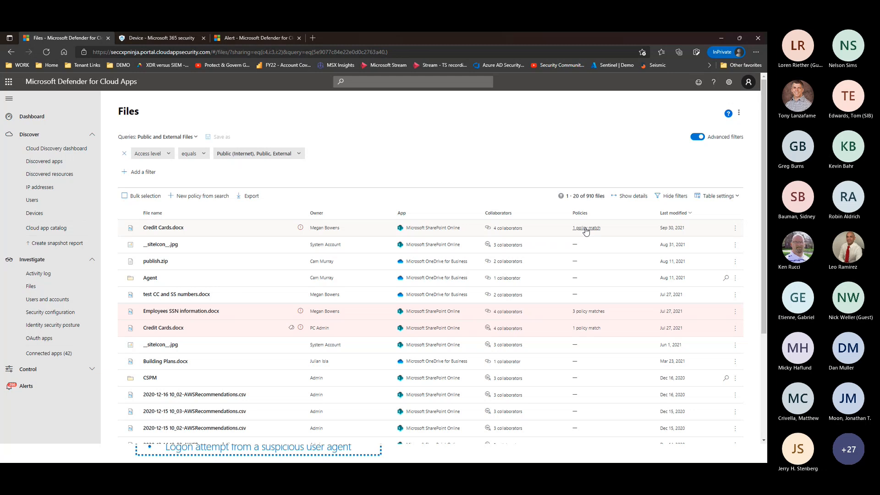
# Inspect the content matches of the "Credit card shared externally" policy for the Sep 30, 2021 Credit Cards.docx, and list the file's available actions.
pyautogui.moveTo(302, 230)
pyautogui.click(581, 227)
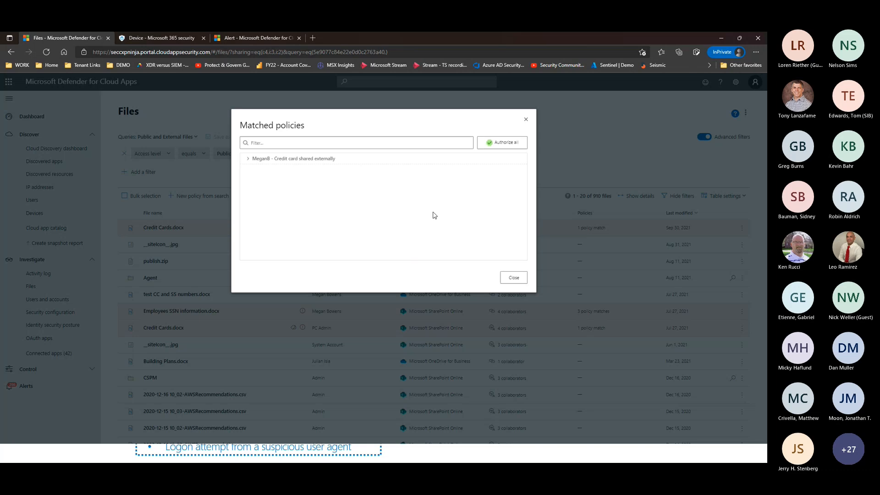
pyautogui.click(307, 158)
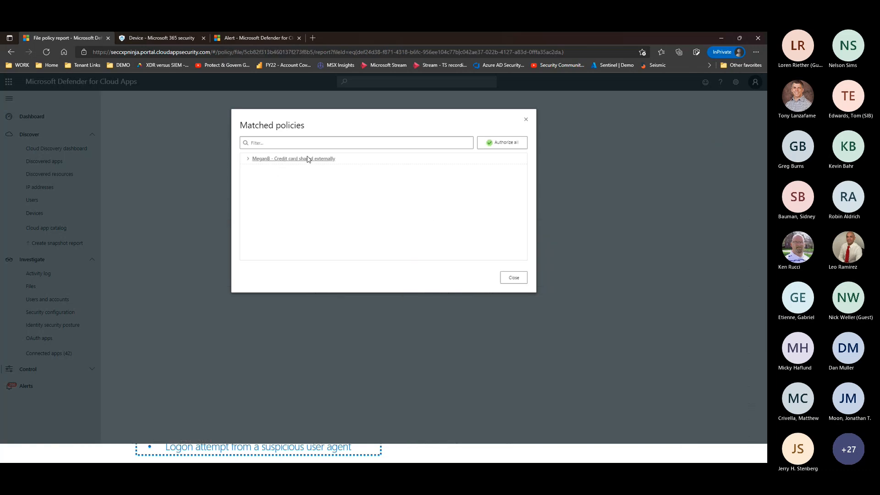
pyautogui.click(10, 52)
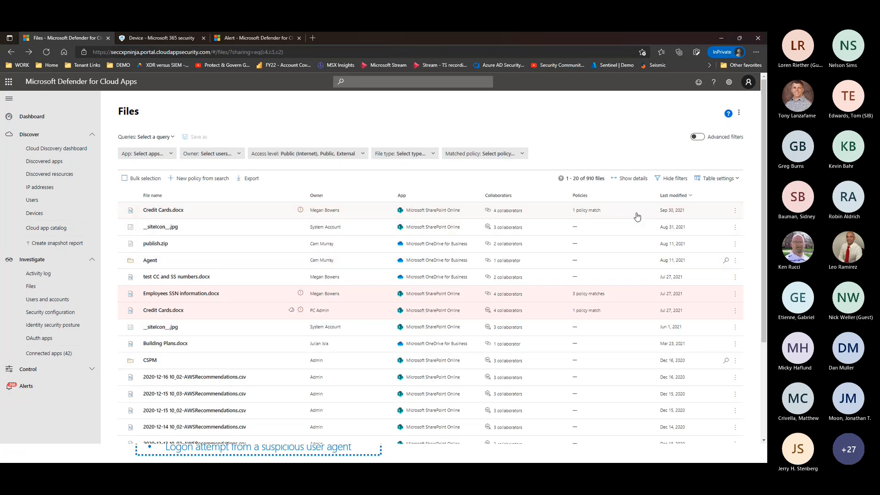
pyautogui.click(596, 211)
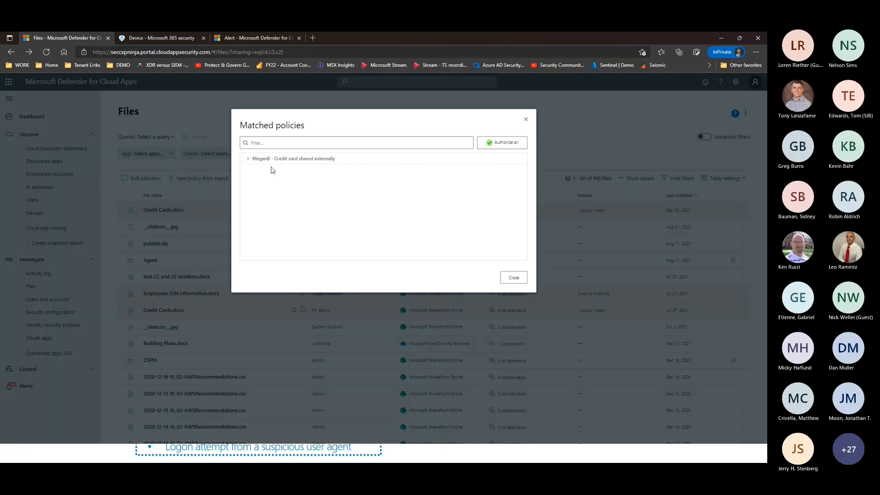
pyautogui.click(248, 160)
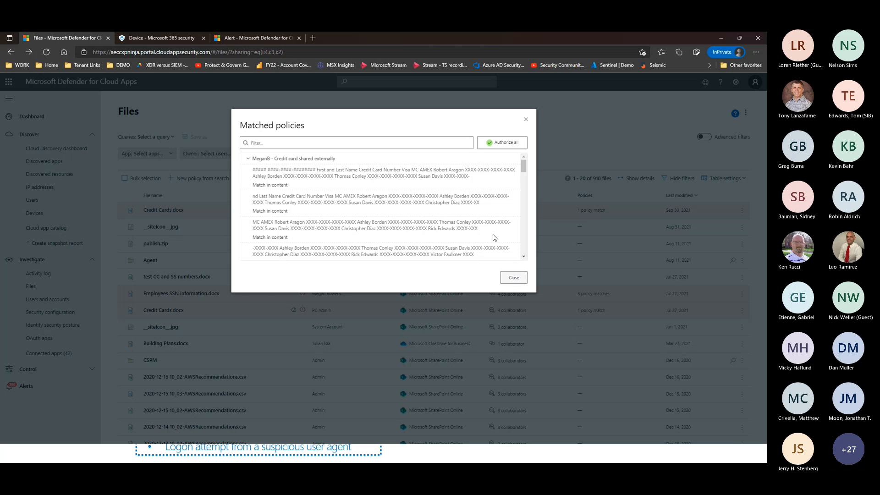
pyautogui.press('Escape')
pyautogui.click(735, 211)
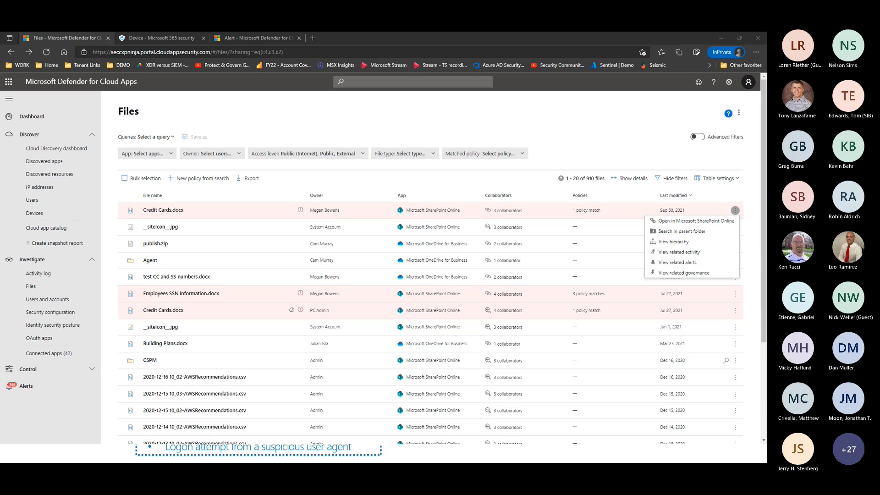
# Switch to the other tenant's Defender for Cloud Apps window and show its information protection policies.
pyautogui.hotkey('alt', 'Tab')
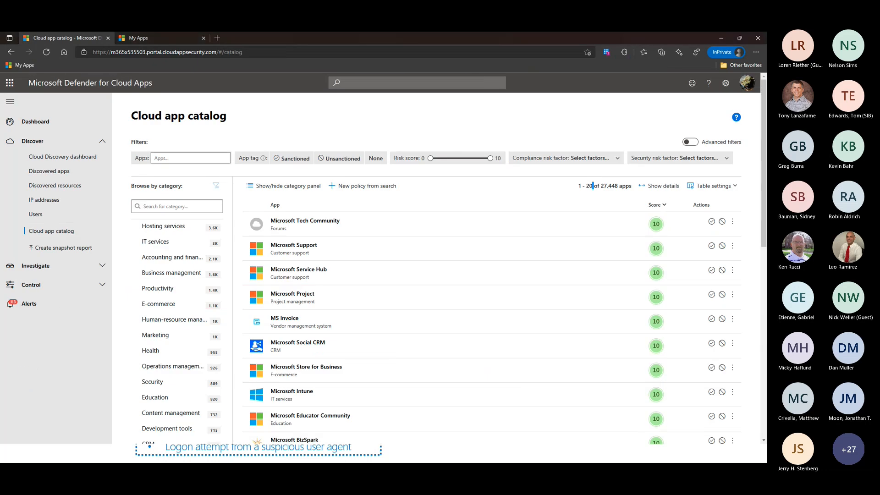
pyautogui.click(46, 266)
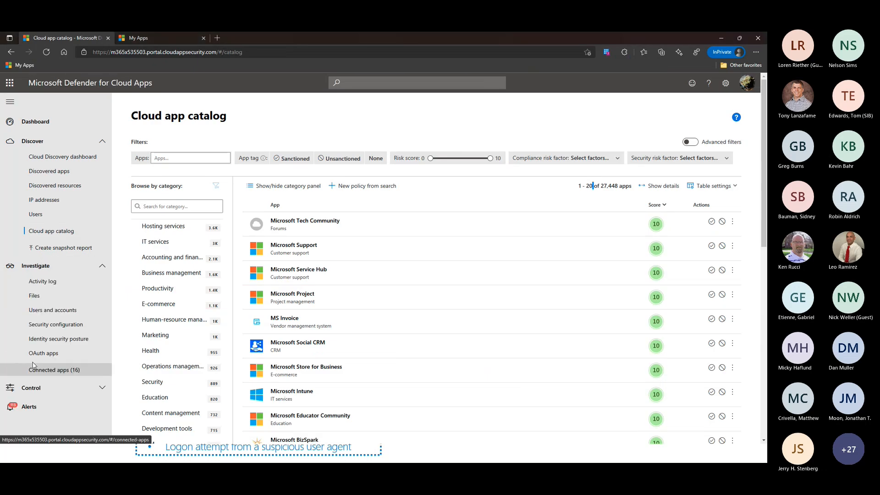
pyautogui.click(29, 389)
pyautogui.click(38, 403)
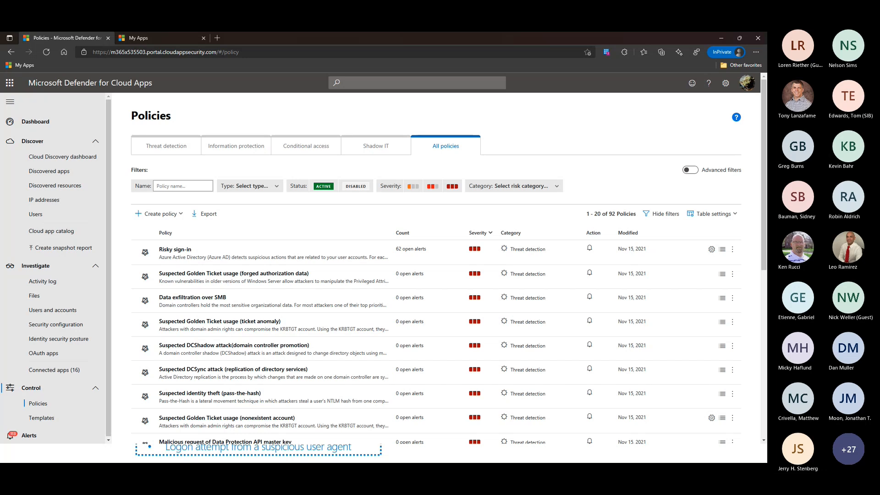
pyautogui.click(255, 149)
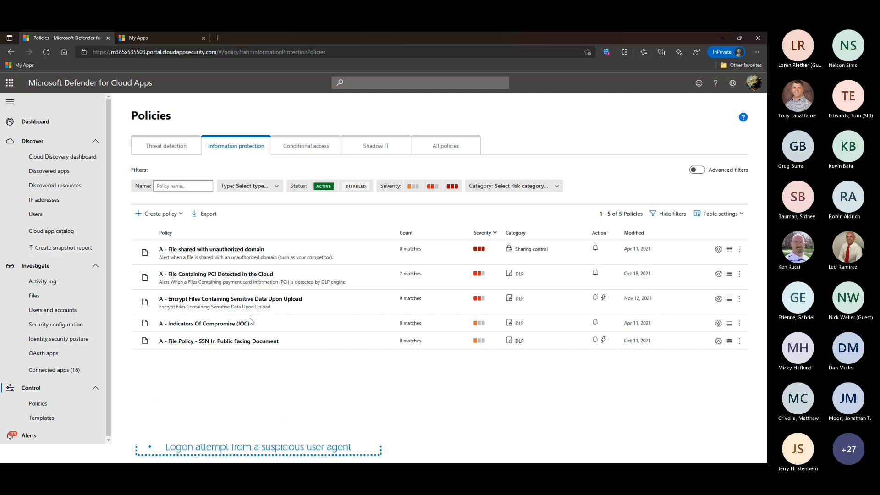
# Open the policy "A - File Containing PCI Detected in the Cloud" and examine its settings and the apps selected in its filter.
pyautogui.click(254, 275)
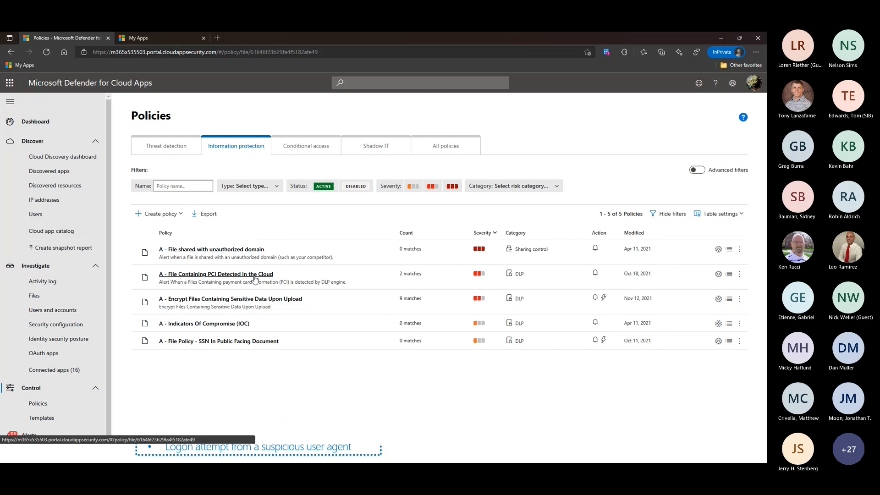
pyautogui.scroll(-5, 255, 279)
pyautogui.scroll(5, 333, 294)
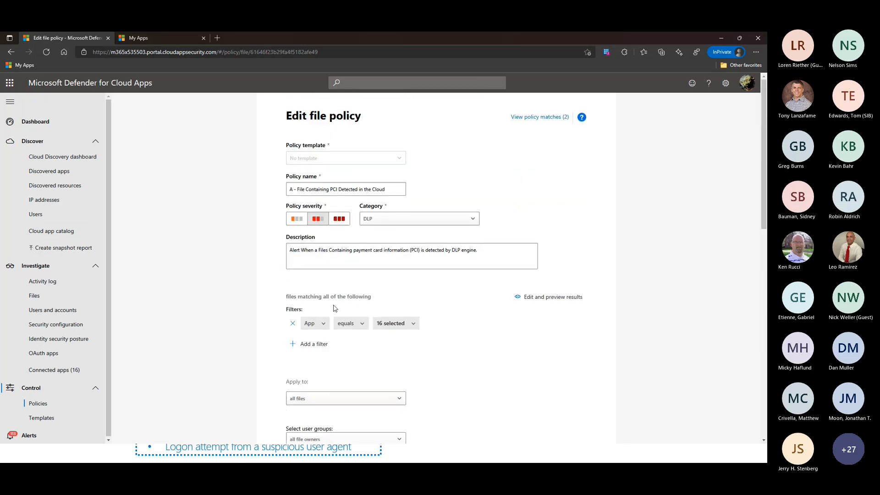
pyautogui.scroll(-2, 595, 374)
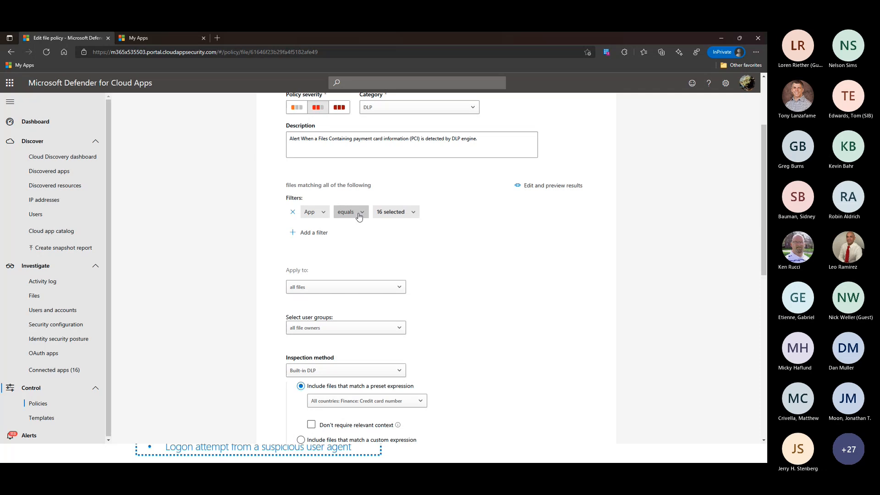
pyautogui.click(402, 216)
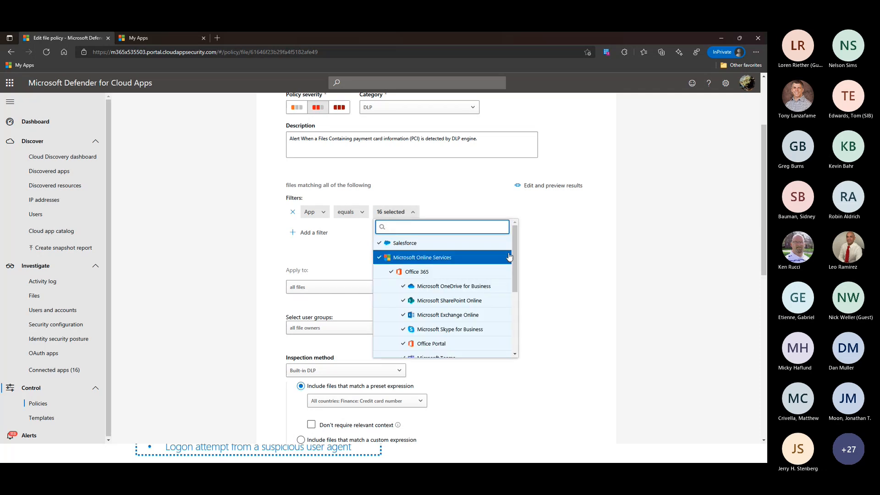
pyautogui.moveTo(514, 245); pyautogui.dragTo(515, 322)
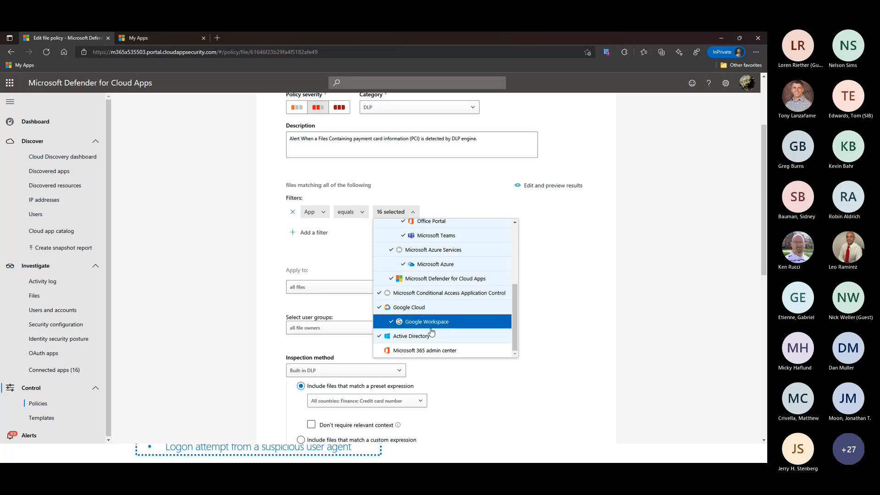
# Close the app filter list and examine the policy's inspection method, preset credit card expression, alert options and governance action sections.
pyautogui.click(560, 315)
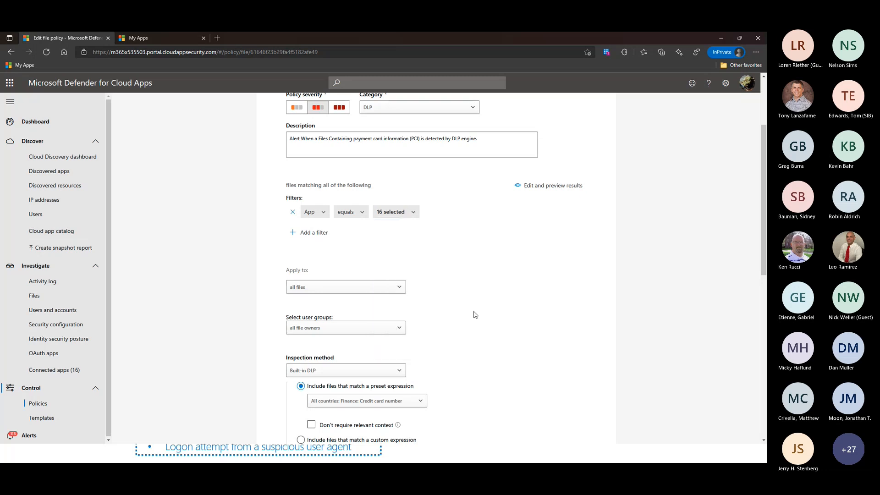
pyautogui.scroll(-2, 470, 317)
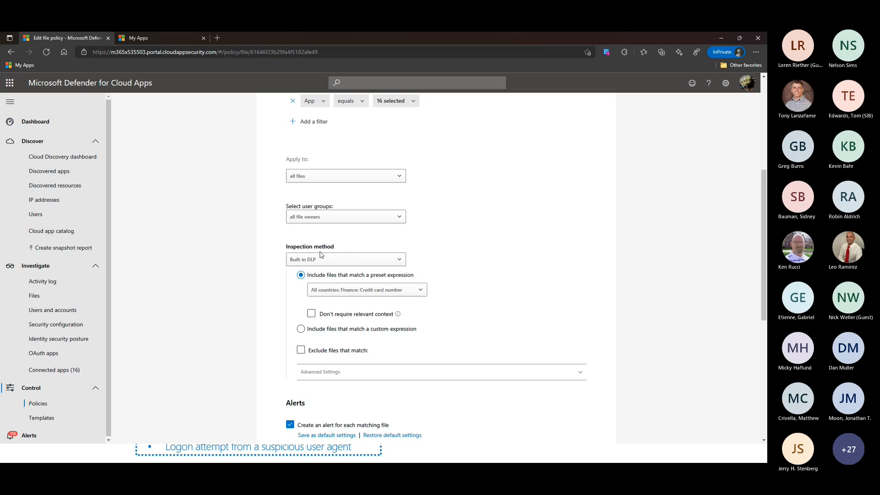
pyautogui.click(305, 263)
pyautogui.click(310, 287)
pyautogui.scroll(-4, 416, 312)
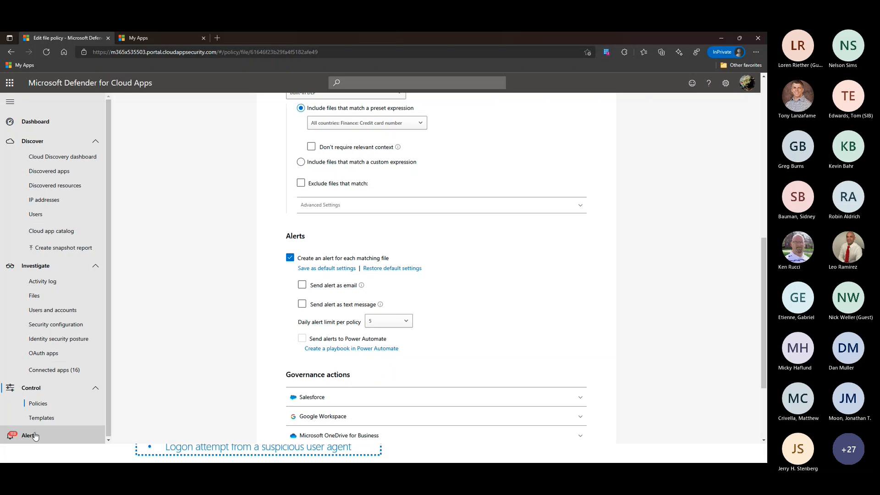
pyautogui.scroll(-3, 285, 382)
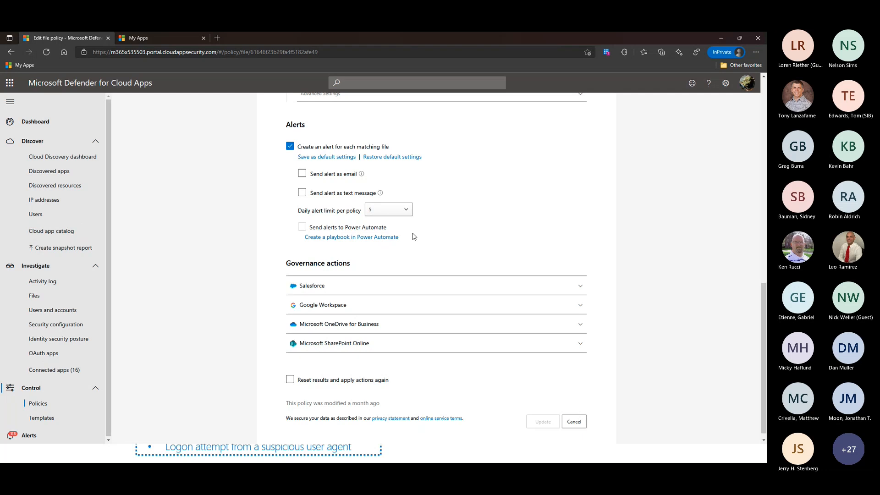
pyautogui.scroll(-1, 419, 259)
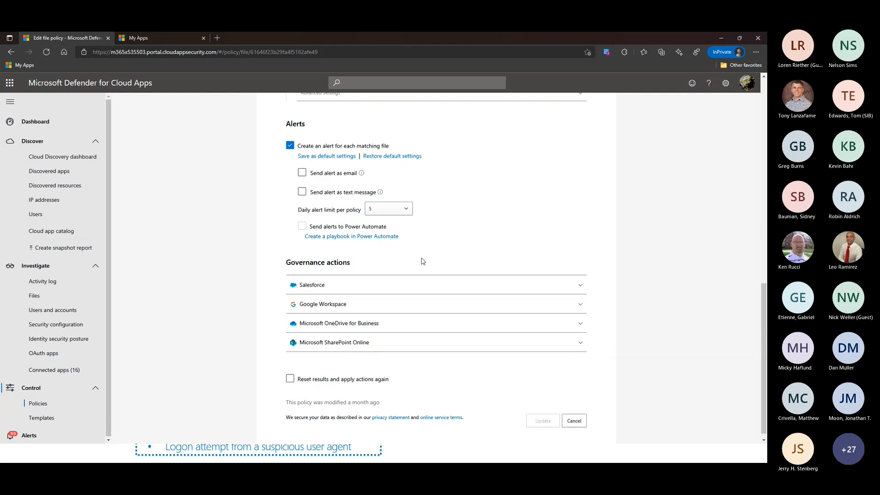
# Expand the governance actions for Google Workspace and Microsoft OneDrive for Business and review them against the policy's inspection settings.
pyautogui.click(367, 301)
pyautogui.scroll(-3, 372, 397)
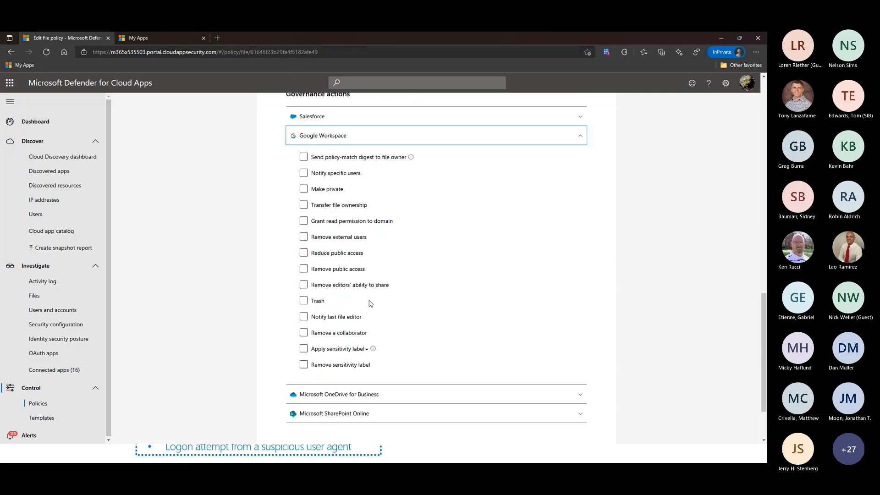
pyautogui.click(370, 405)
pyautogui.scroll(3, 399, 358)
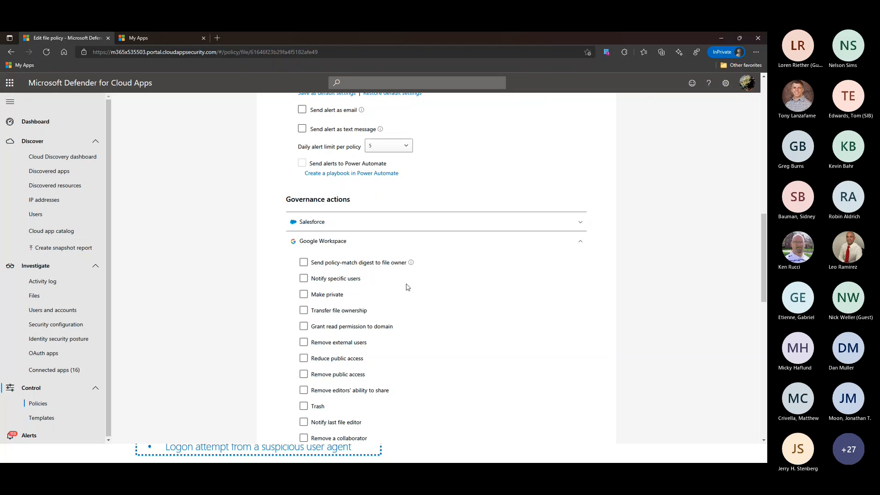
pyautogui.scroll(6, 406, 275)
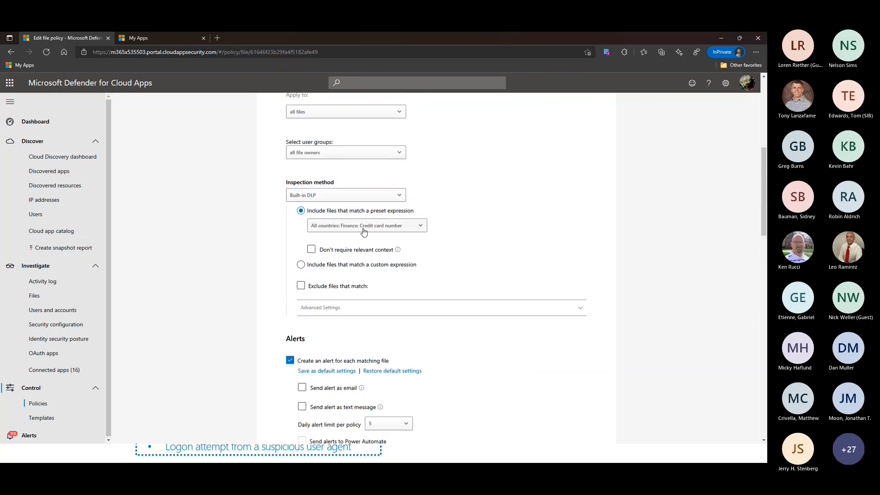
pyautogui.scroll(-6, 386, 309)
pyautogui.scroll(-2, 387, 308)
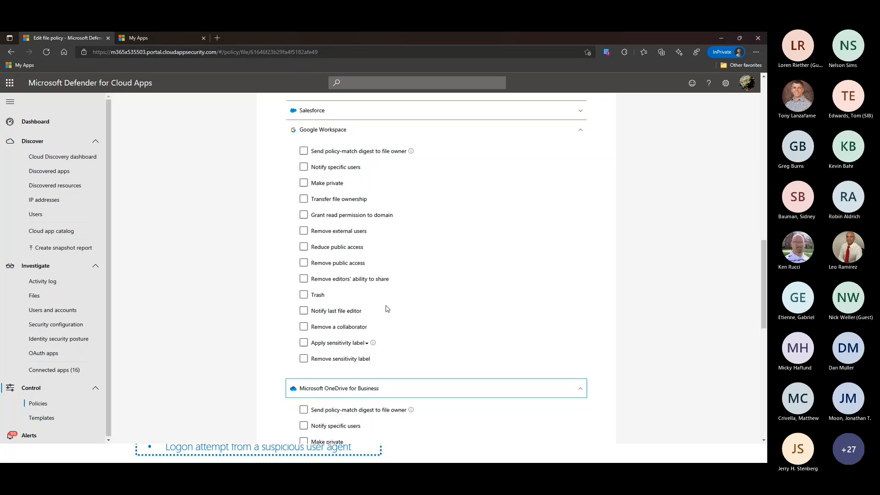
# Enable Apply sensitivity label in the Google Workspace governance actions and show the labels available for matching files.
pyautogui.click(343, 200)
pyautogui.click(332, 345)
pyautogui.click(339, 367)
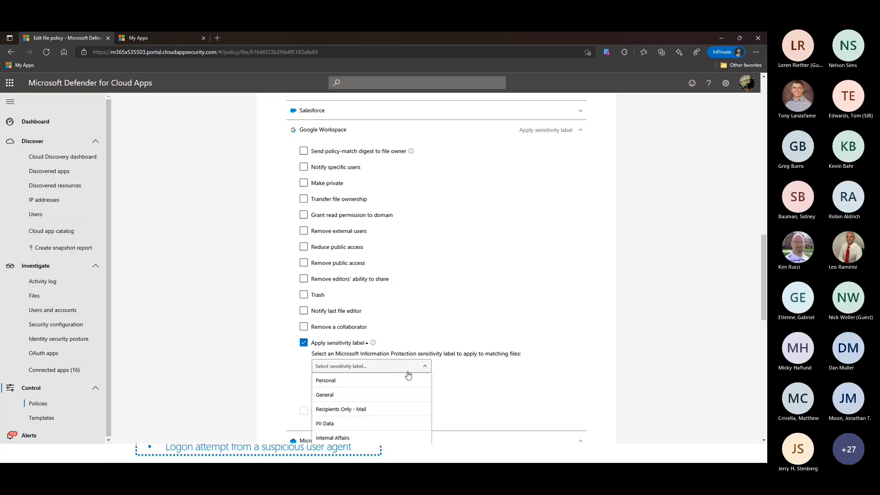
pyautogui.click(296, 356)
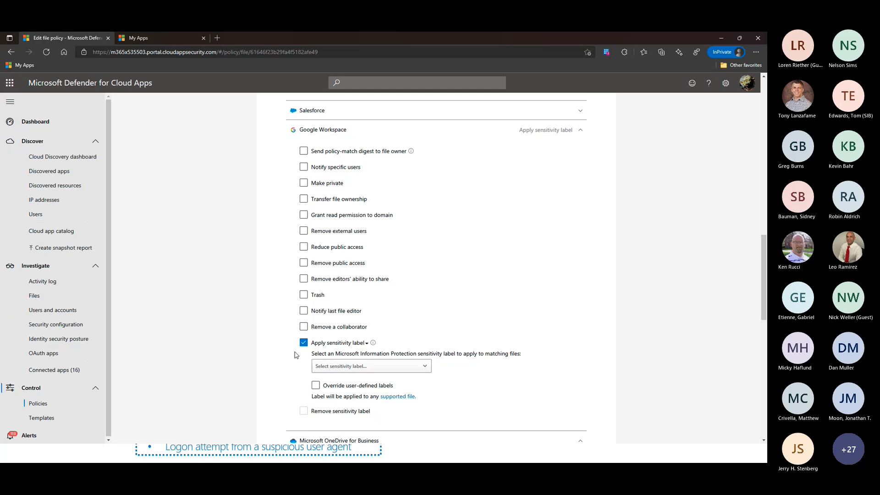
# Examine the Microsoft SharePoint Online governance actions, including Put in user quarantine and Apply sensitivity label, and return to the policy's general settings.
pyautogui.scroll(-12, 321, 316)
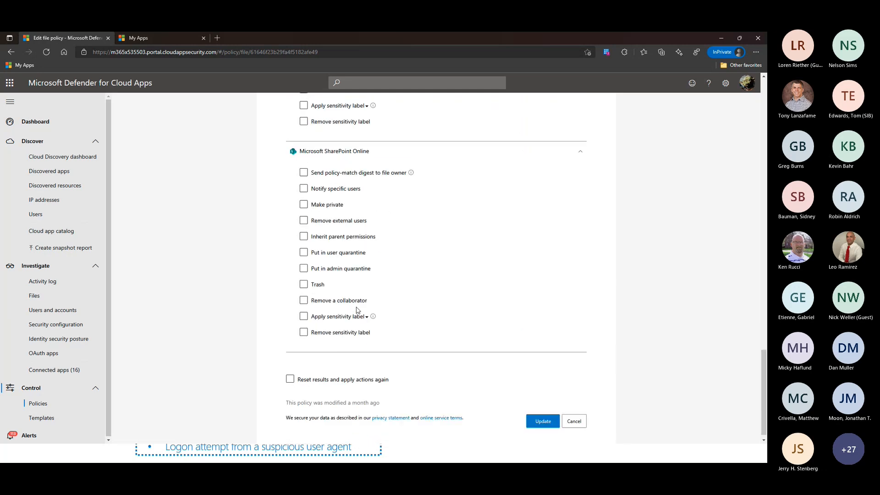
pyautogui.click(330, 255)
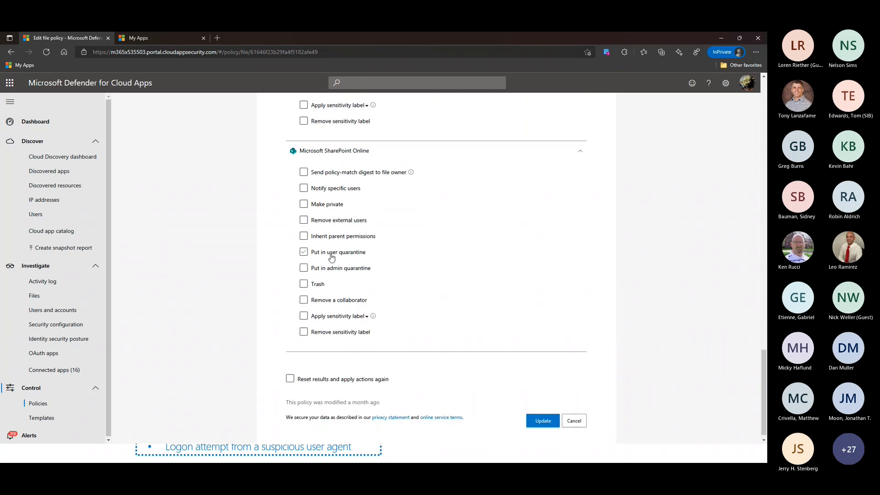
pyautogui.click(304, 316)
pyautogui.click(307, 322)
pyautogui.scroll(20, 421, 303)
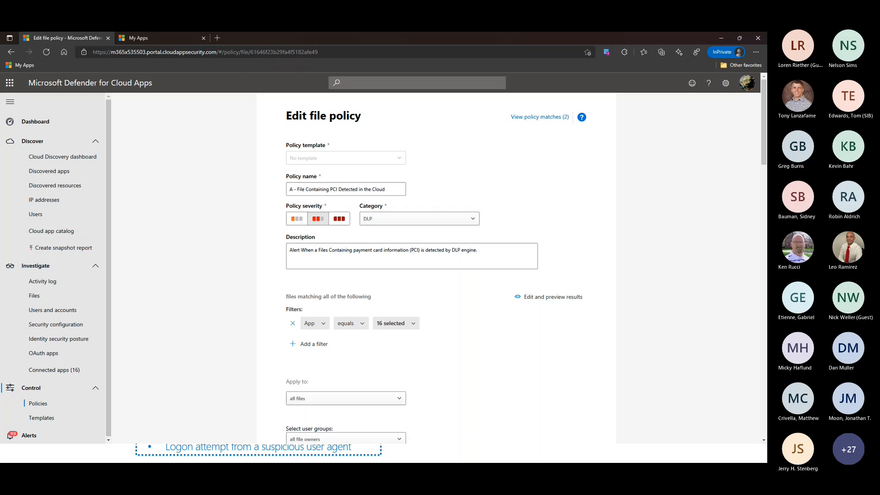
# Launch the Google Cloud / G Suite Connector from My Apps, show the redirected monitoring address, and continue to Google Workspace.
pyautogui.click(151, 38)
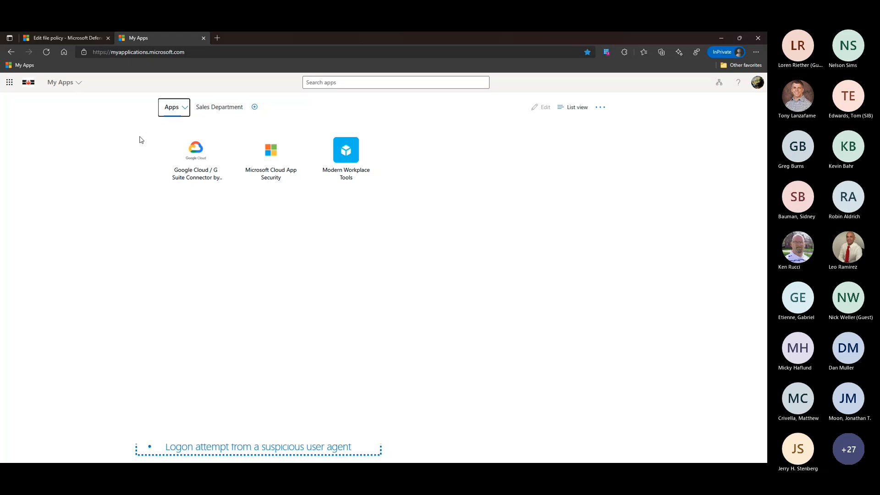
pyautogui.click(199, 150)
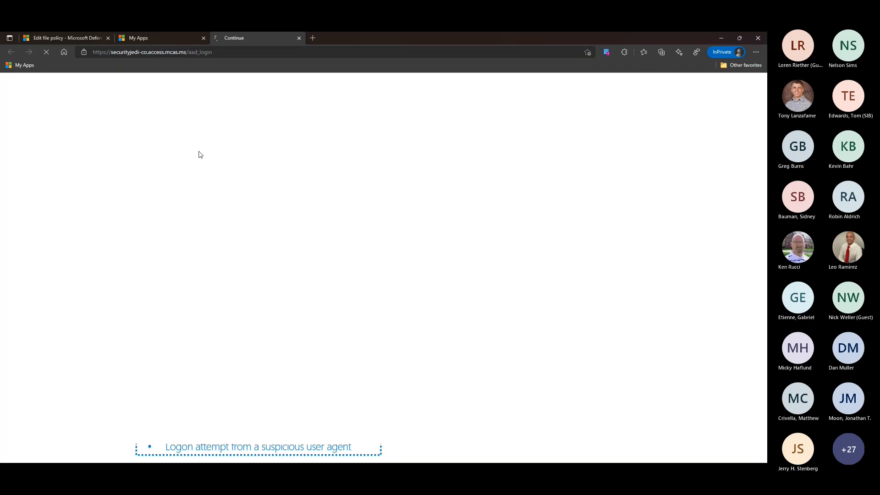
pyautogui.moveTo(187, 52); pyautogui.dragTo(139, 59)
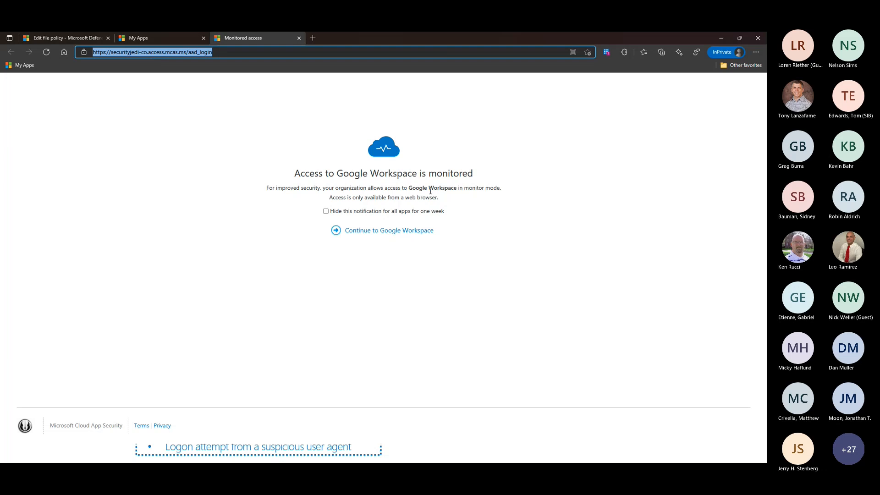
pyautogui.click(414, 235)
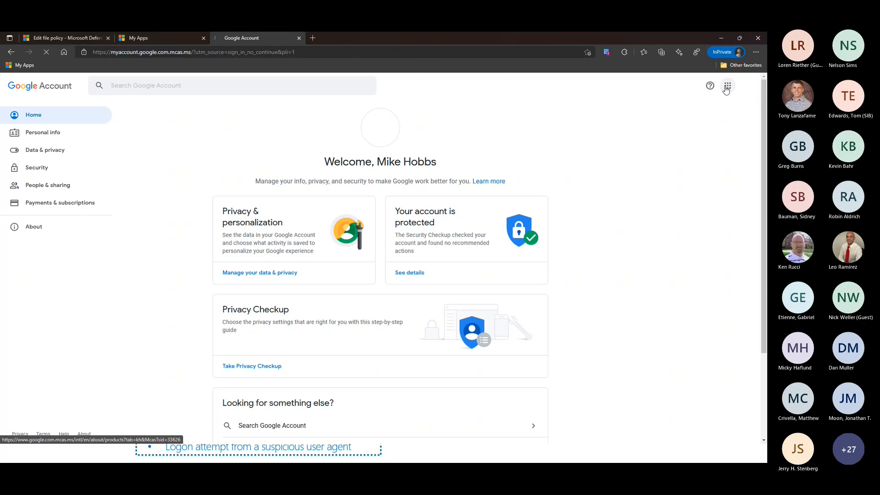
# Go to Google Drive from the Google account page and open the Personal Info document.
pyautogui.click(727, 86)
pyautogui.click(733, 118)
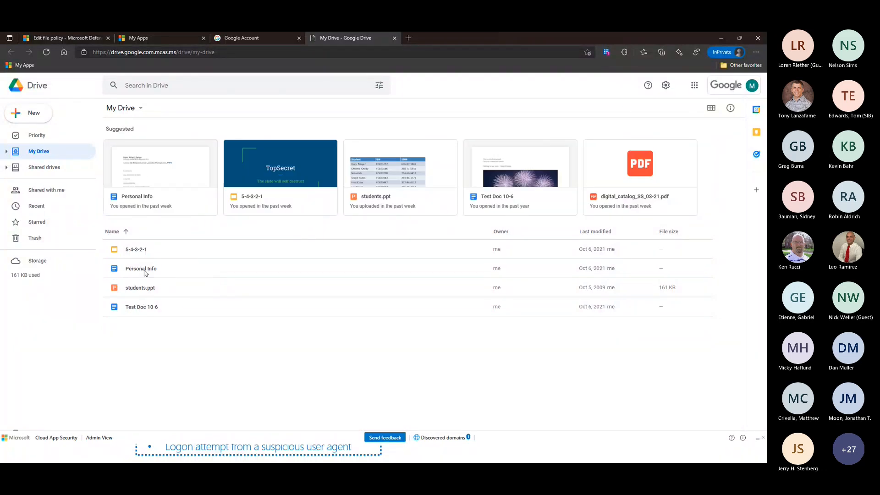
pyautogui.click(145, 273)
pyautogui.doubleClick(145, 273)
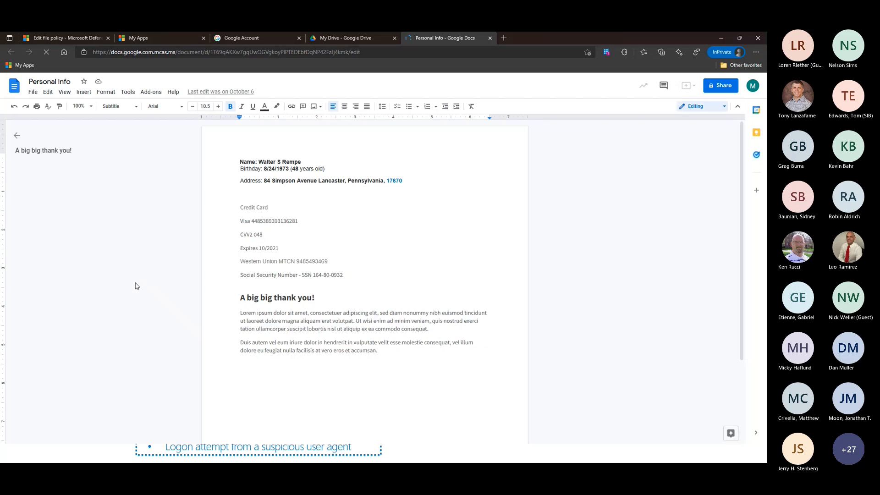
# Try to copy the paragraph below "A big big thank you!", highlight the custom policy message, and dismiss it.
pyautogui.moveTo(240, 314); pyautogui.dragTo(431, 332)
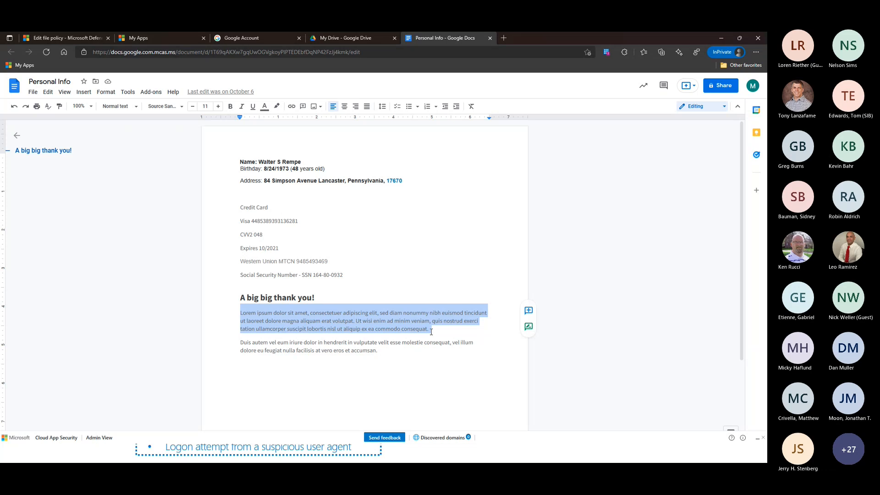
pyautogui.hotkey('ctrl', 'c')
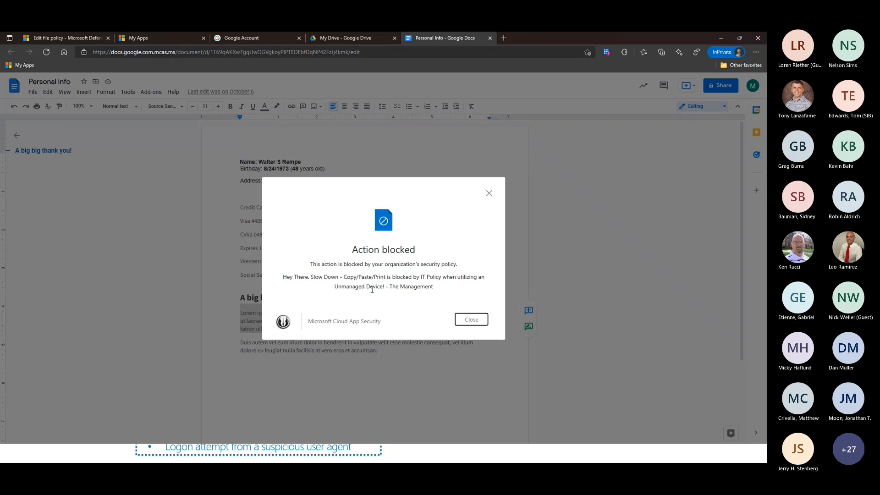
pyautogui.moveTo(284, 274); pyautogui.dragTo(440, 287)
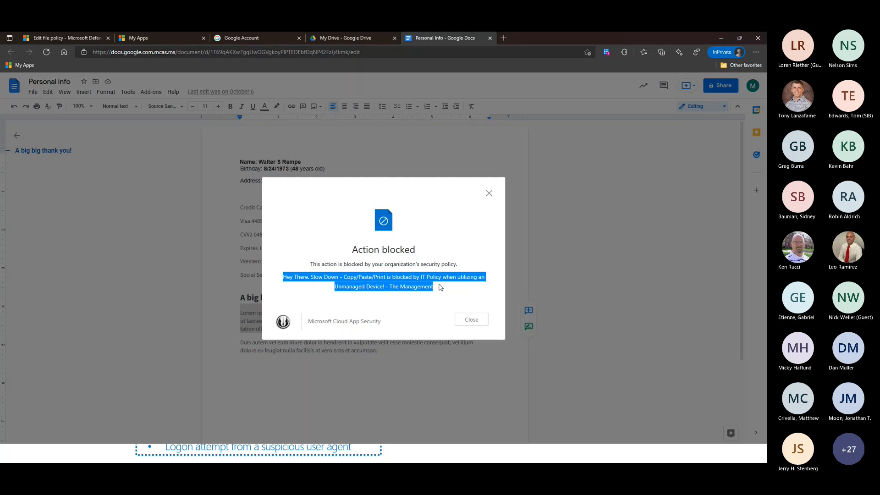
pyautogui.click(490, 194)
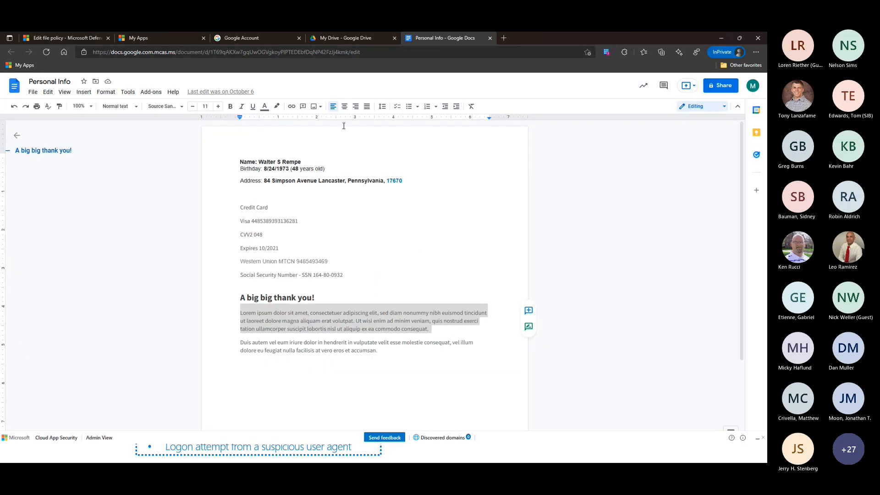
# Try to download the Personal Info document as a .docx file, highlight the custom policy message, and dismiss it.
pyautogui.click(33, 92)
pyautogui.moveTo(61, 193)
pyautogui.click(136, 185)
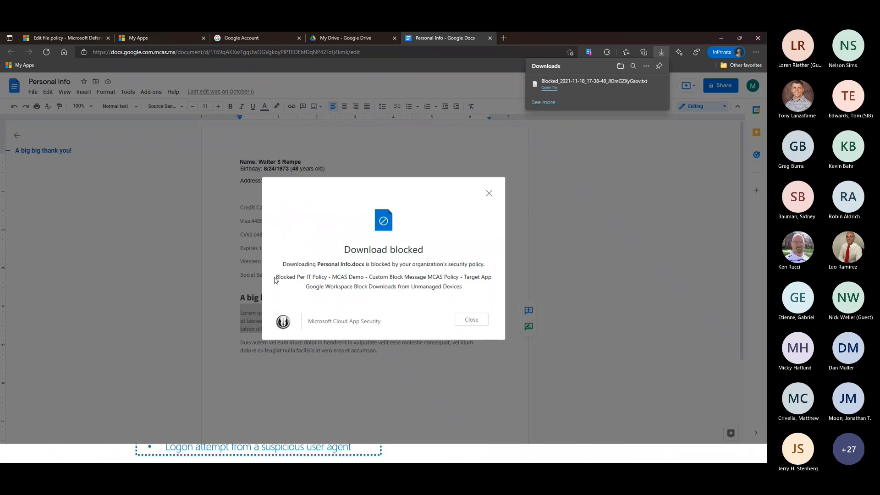
pyautogui.moveTo(280, 276); pyautogui.dragTo(450, 287)
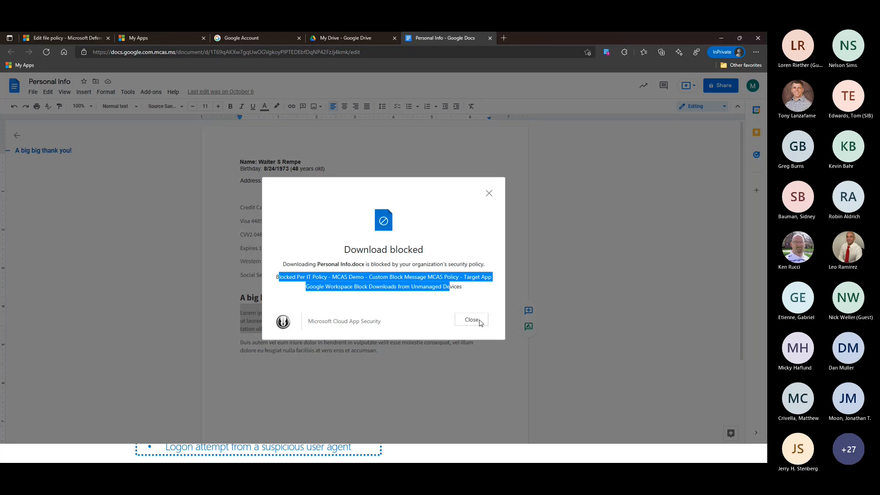
pyautogui.click(478, 321)
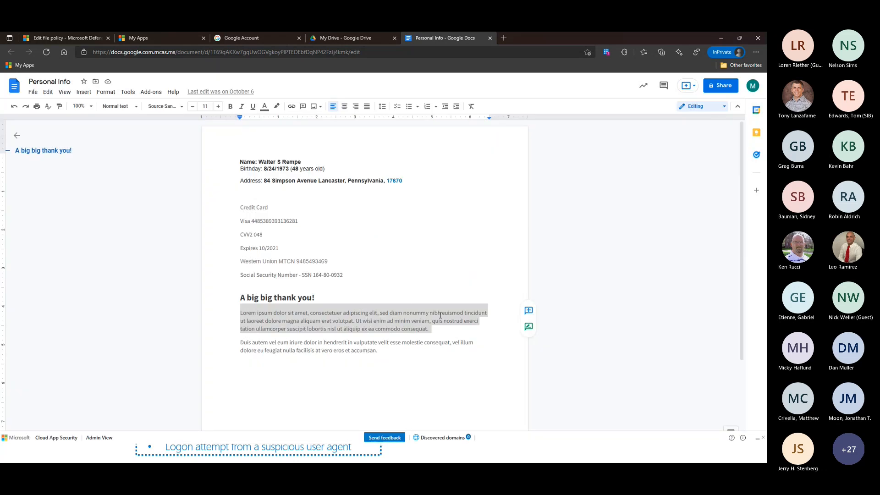
pyautogui.scroll(-1, 317, 267)
pyautogui.scroll(1, 311, 266)
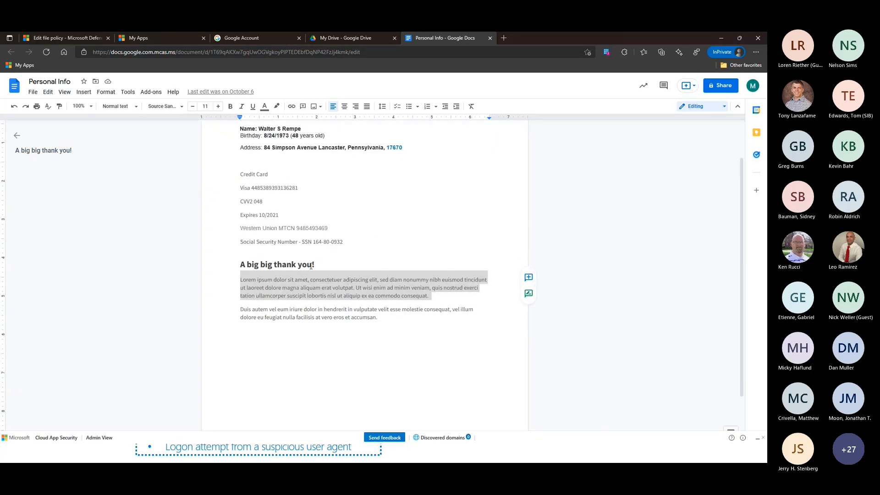
# Request printing of the Personal Info document, proceed through the required security check, and continue to Google Docs.
pyautogui.click(32, 91)
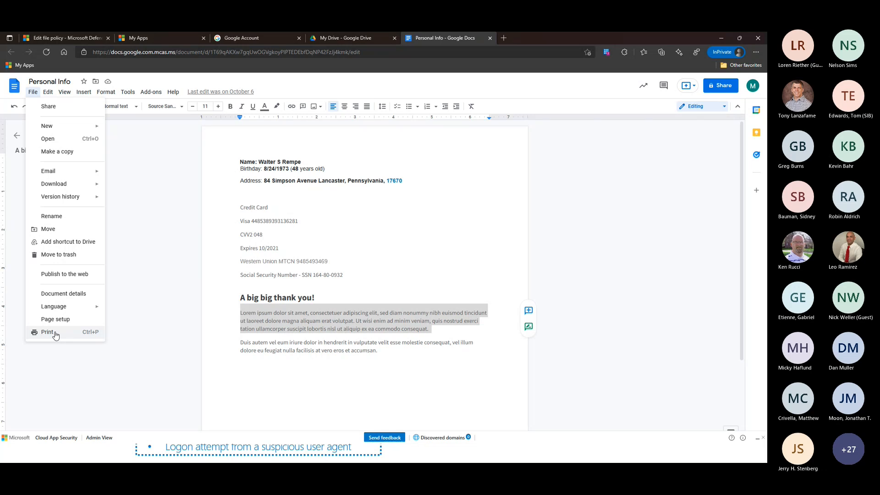
pyautogui.click(48, 333)
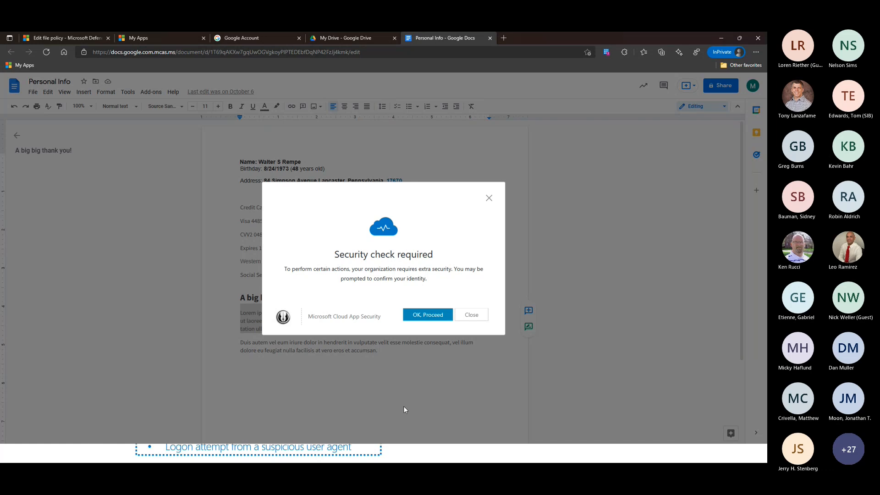
pyautogui.click(424, 315)
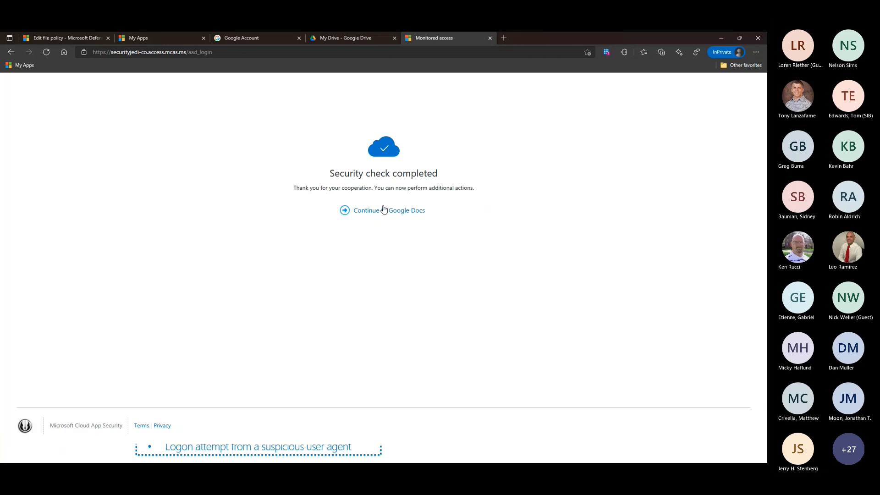
pyautogui.click(385, 216)
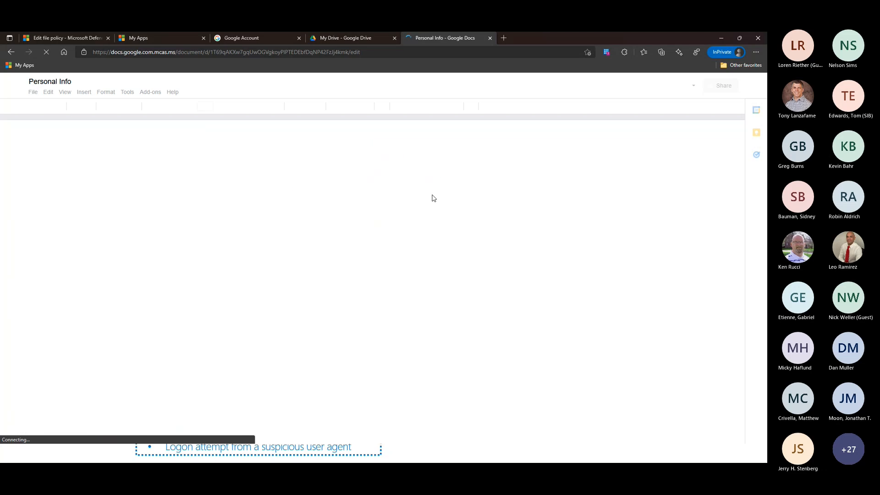
# Bring up the print preview for the reloaded Personal Info document.
pyautogui.click(34, 94)
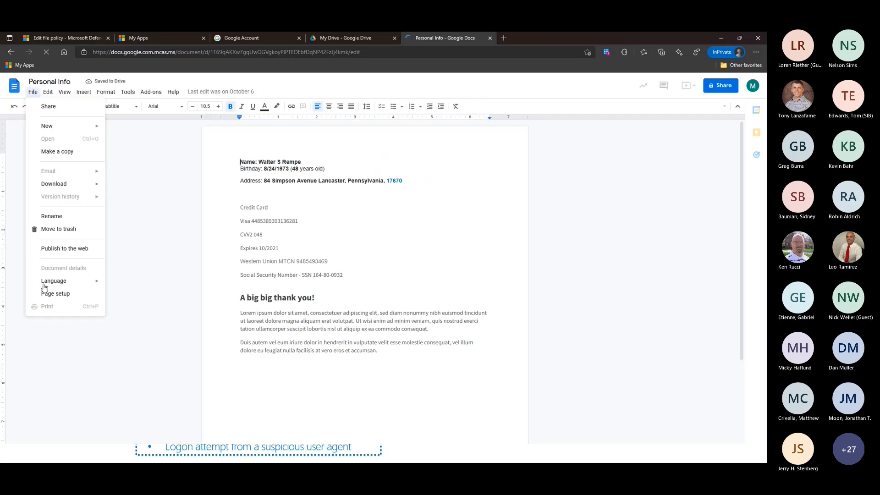
pyautogui.click(51, 309)
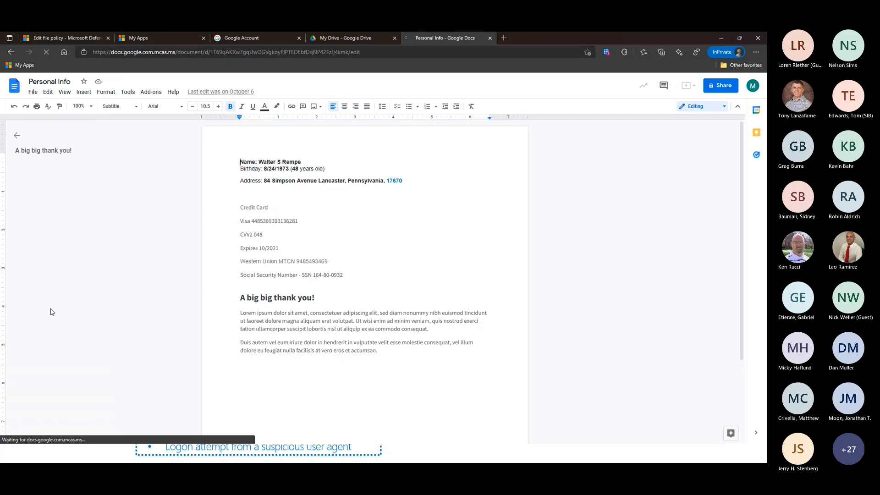
pyautogui.hotkey('ctrl', 'p')
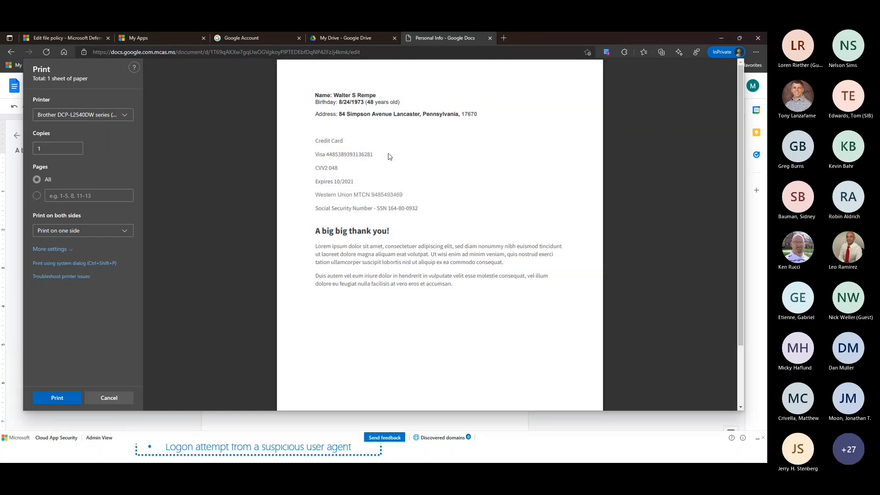
# Cancel the document's print preview and return to the Defender for Cloud Apps policies list, leaving the file policy without saving.
pyautogui.click(109, 398)
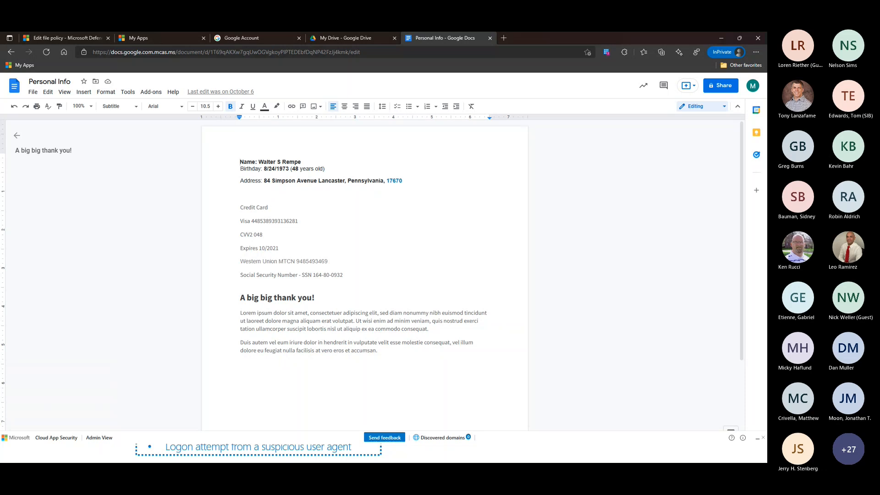
pyautogui.click(332, 39)
pyautogui.click(75, 41)
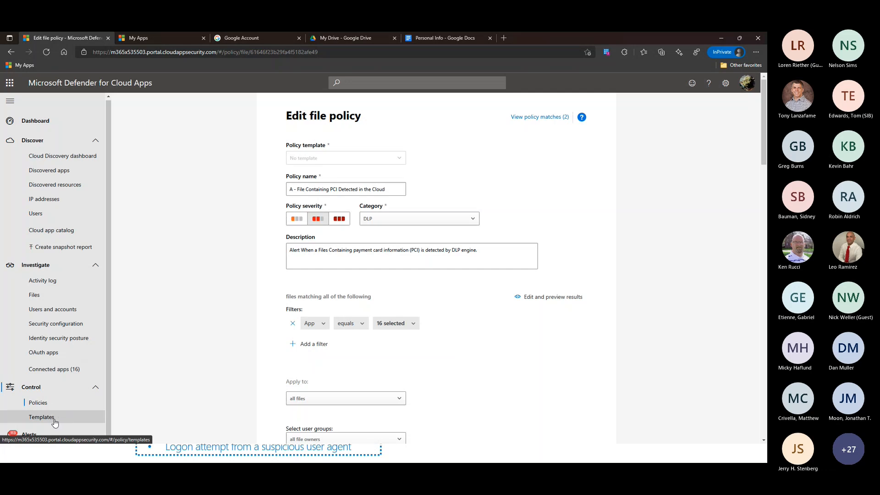
pyautogui.click(55, 405)
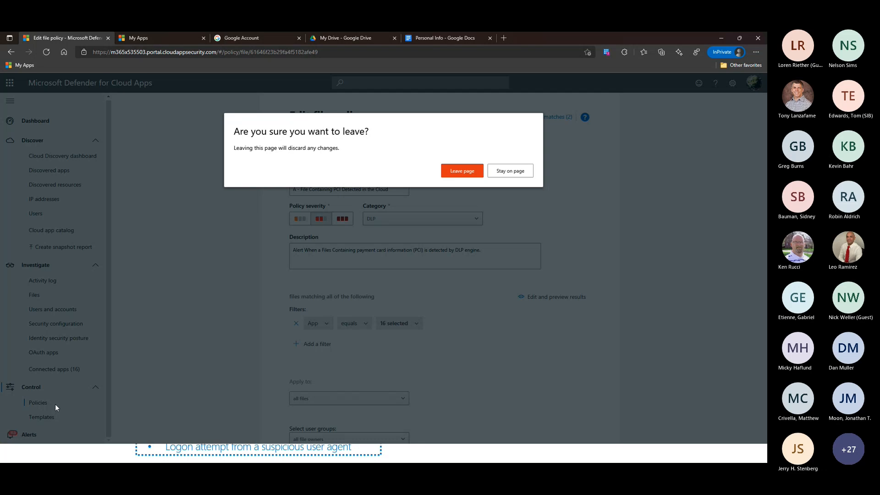
pyautogui.click(465, 175)
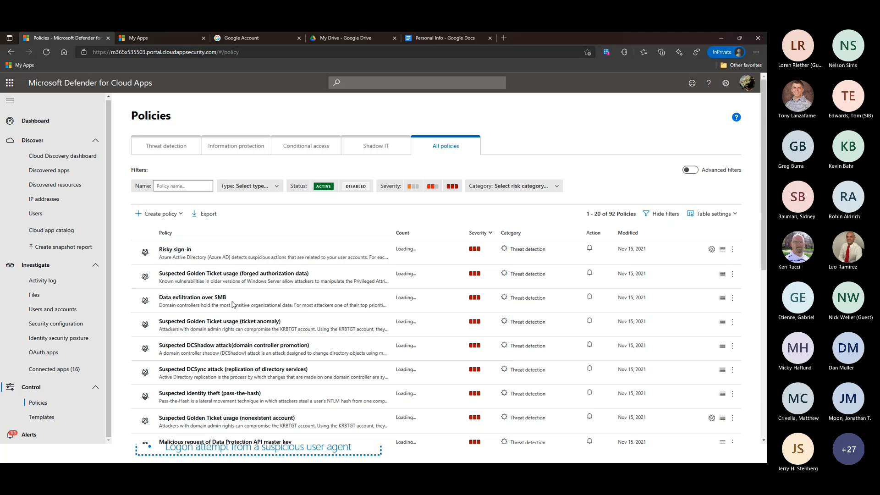
# Show the conditional access policies and open the session policy "A - Session Policy - GSuite - Block Downloads From Unmanaged Devices".
pyautogui.click(242, 152)
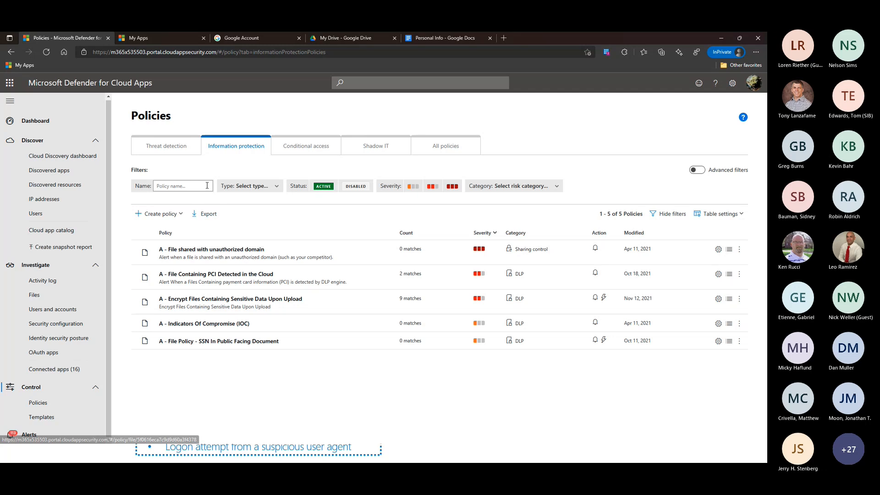
pyautogui.click(425, 148)
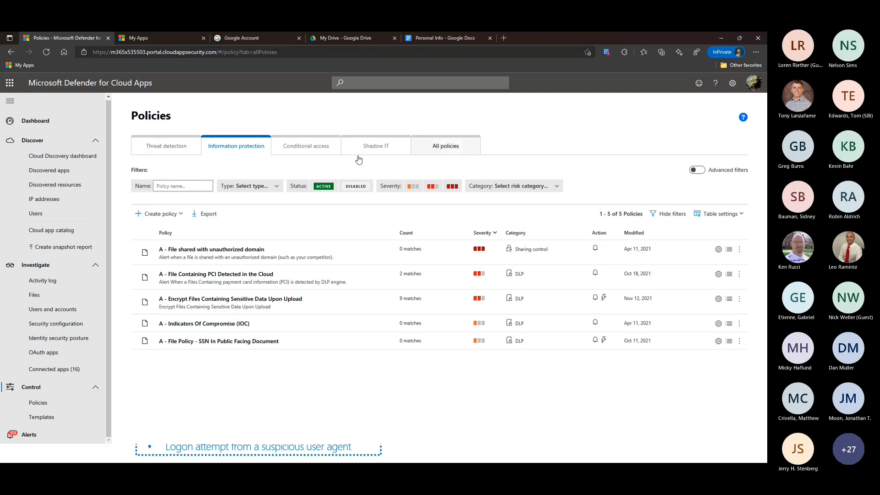
pyautogui.click(309, 151)
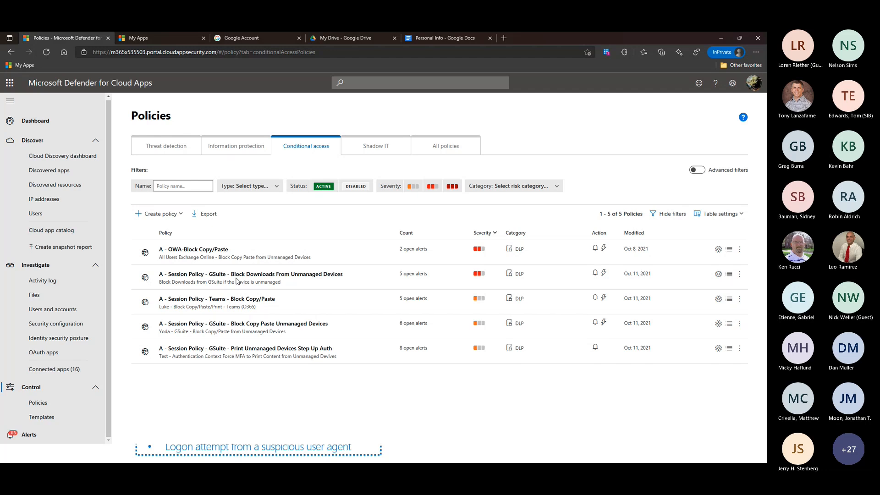
pyautogui.click(244, 278)
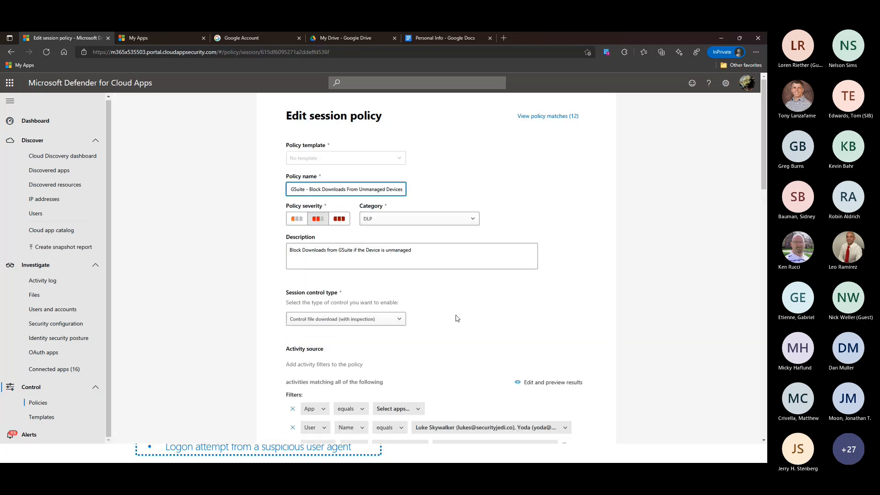
# Review the session policy's activity source filters and the options available for the device tag filter.
pyautogui.scroll(-3, 442, 353)
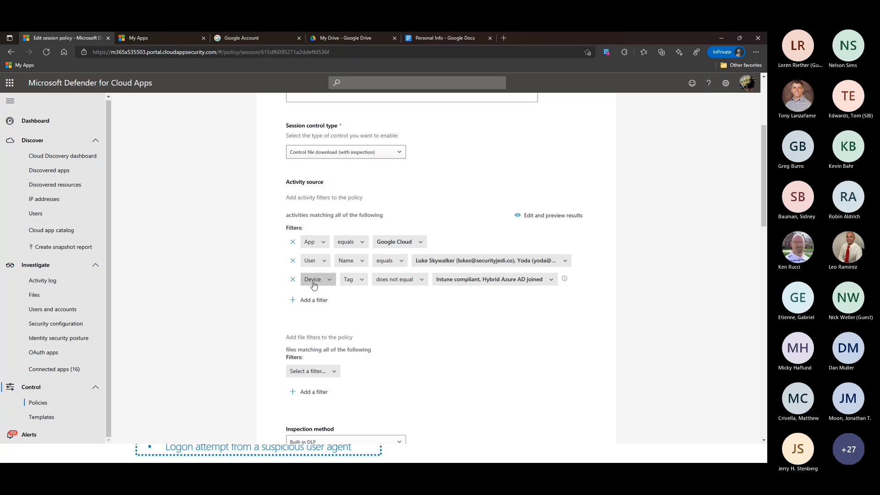
pyautogui.click(490, 283)
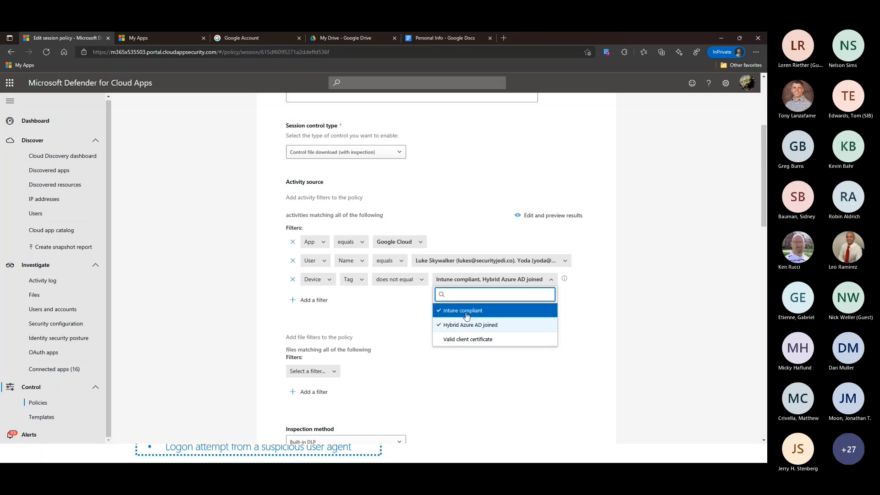
pyautogui.click(498, 380)
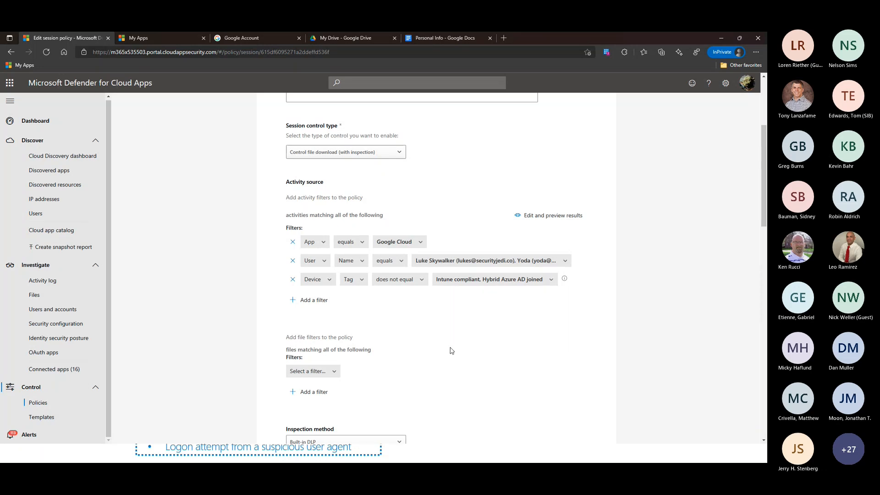
# Examine the policy's inspection method, actions and alert settings, highlighting the custom block message text.
pyautogui.scroll(-10, 252, 362)
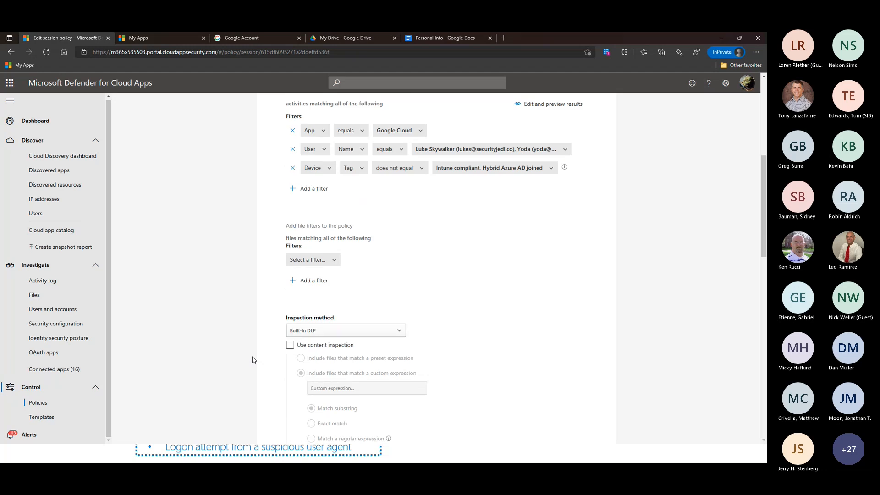
pyautogui.scroll(-2, 252, 360)
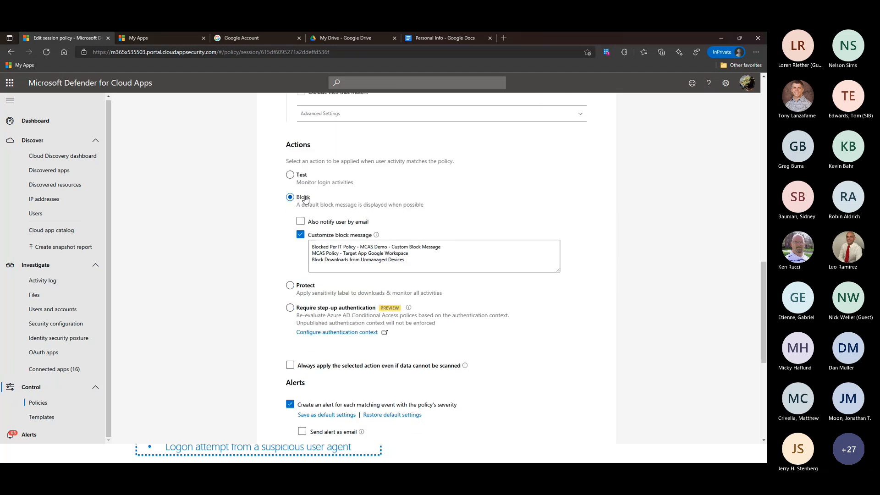
pyautogui.moveTo(314, 250); pyautogui.dragTo(445, 259)
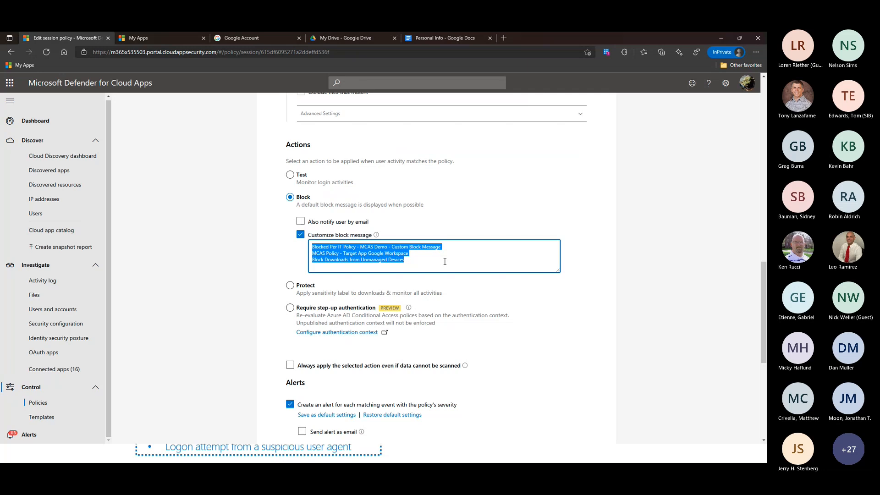
pyautogui.scroll(-2, 294, 401)
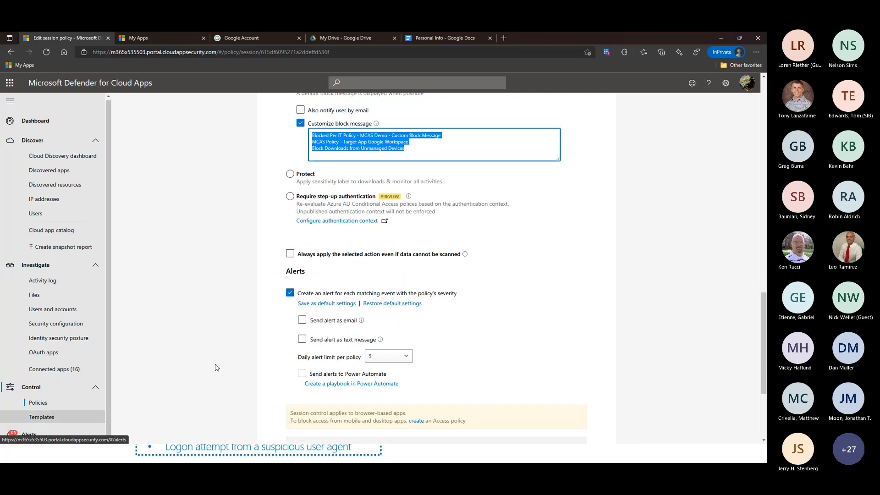
pyautogui.scroll(-3, 260, 287)
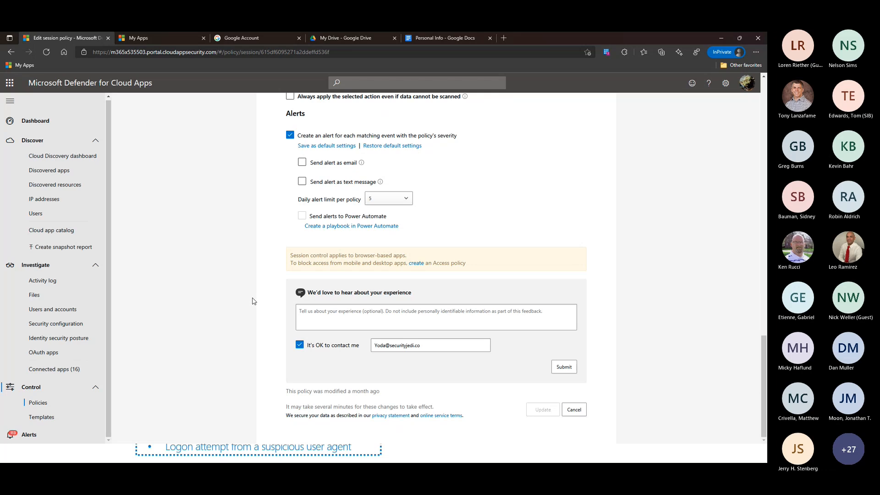
pyautogui.scroll(5, 255, 309)
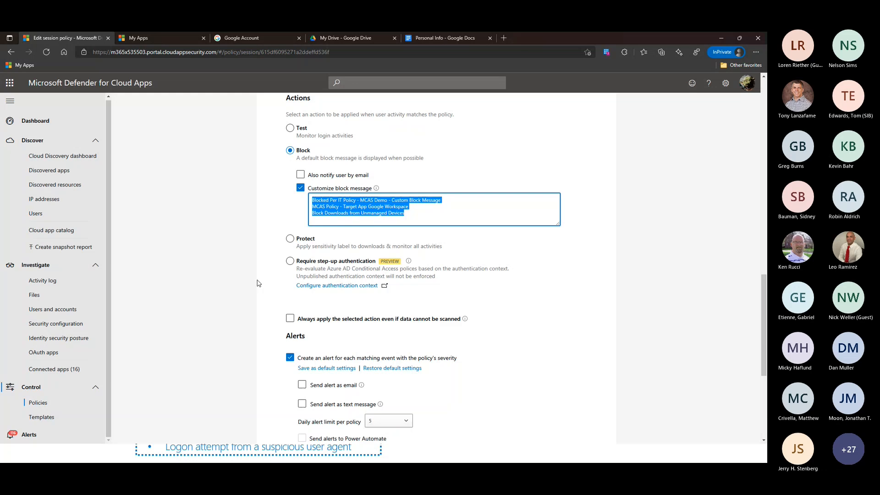
pyautogui.scroll(-3, 236, 302)
pyautogui.scroll(4, 238, 308)
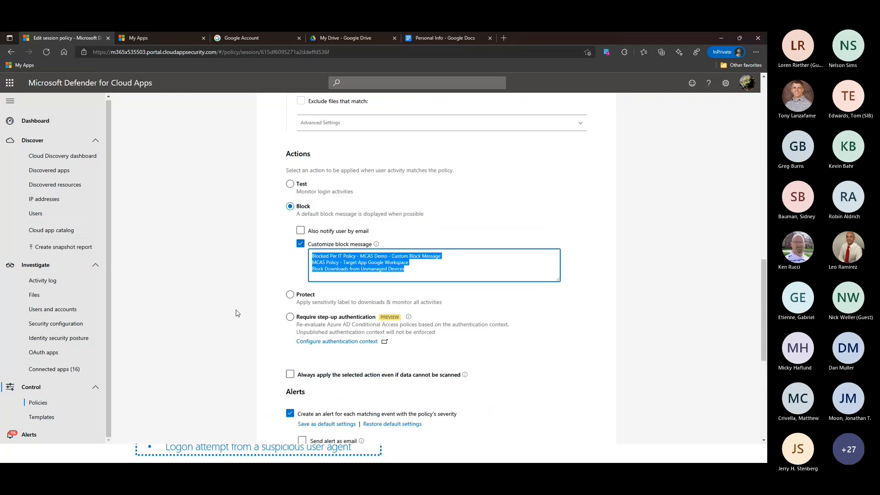
# Switch the policy action to Protect, examine the available sensitivity labels, and return the action to Block.
pyautogui.click(290, 295)
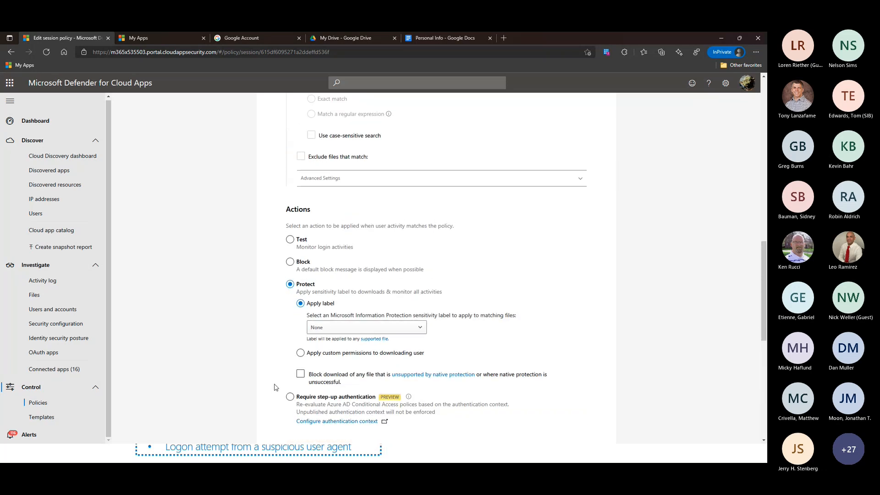
pyautogui.click(338, 332)
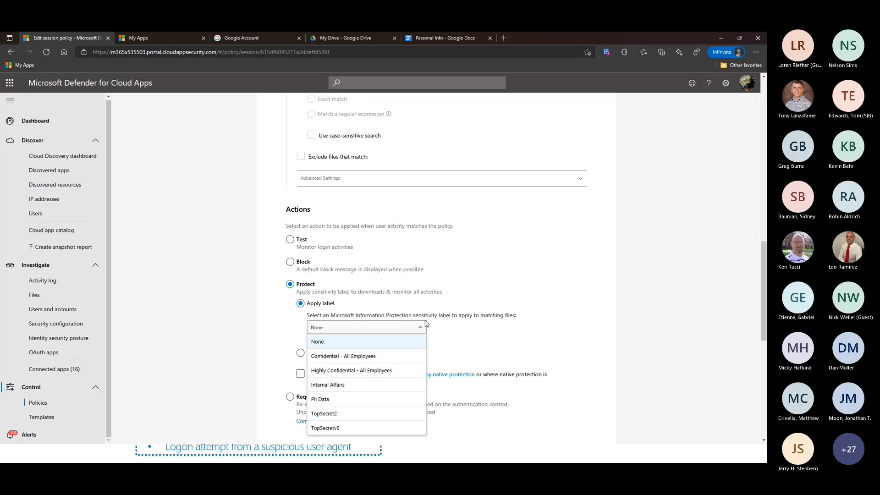
pyautogui.click(269, 338)
pyautogui.click(290, 262)
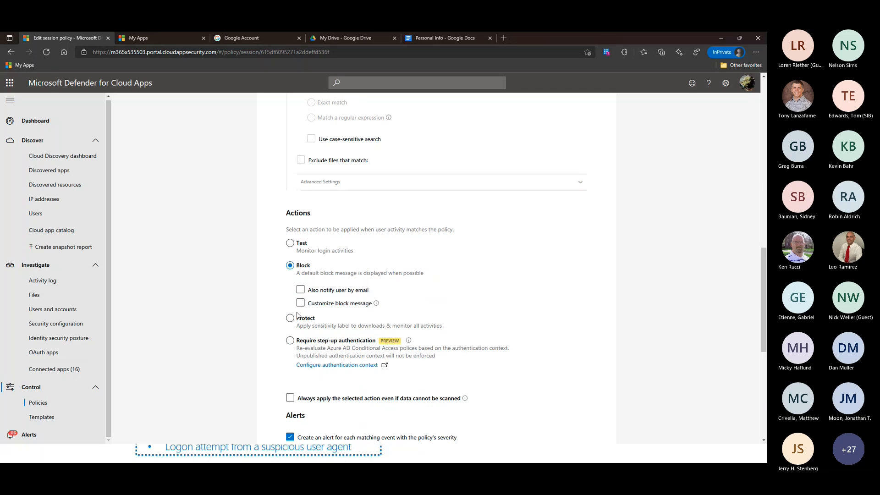
# Highlight the session control type heading and set the control type to Control file upload (with inspection).
pyautogui.scroll(10, 297, 316)
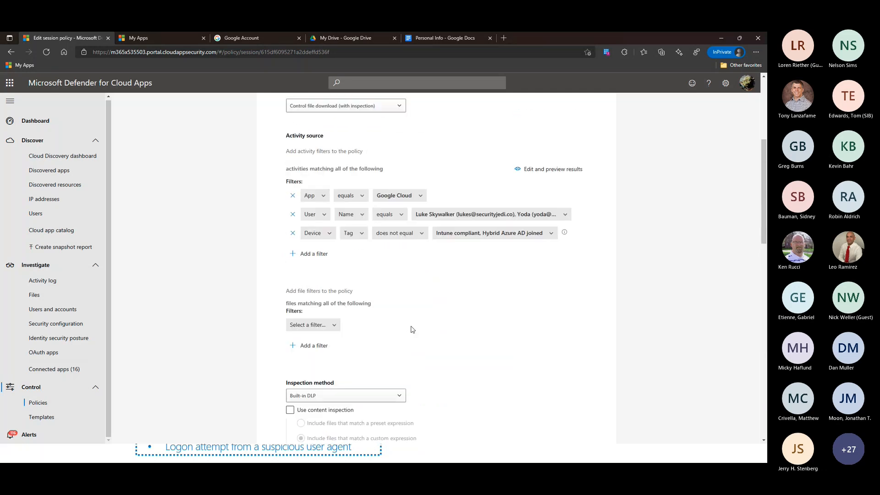
pyautogui.scroll(2, 321, 115)
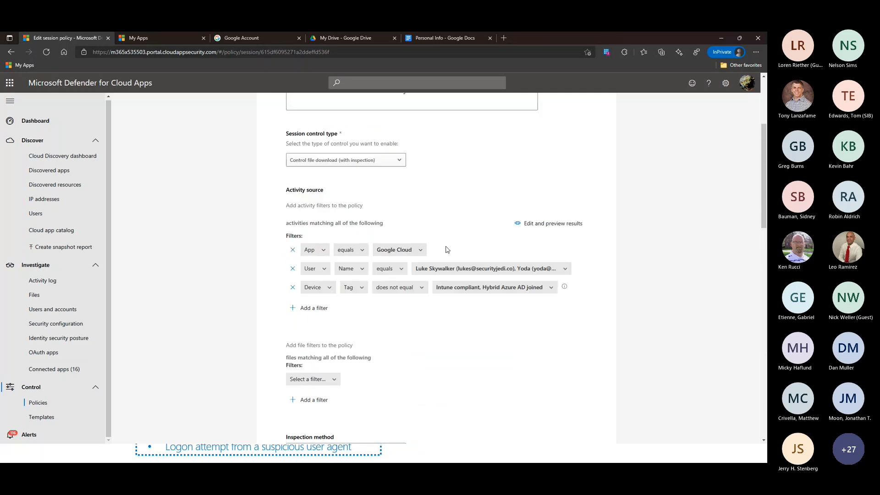
pyautogui.moveTo(289, 135); pyautogui.dragTo(338, 136)
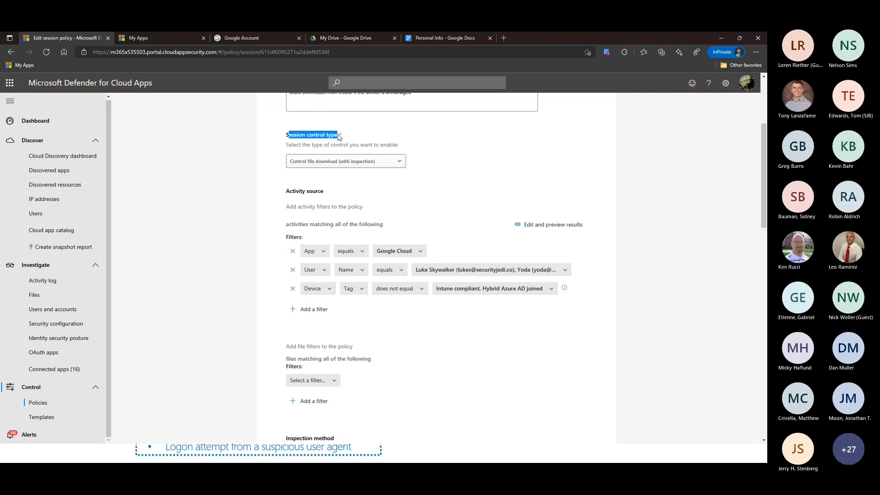
pyautogui.click(339, 163)
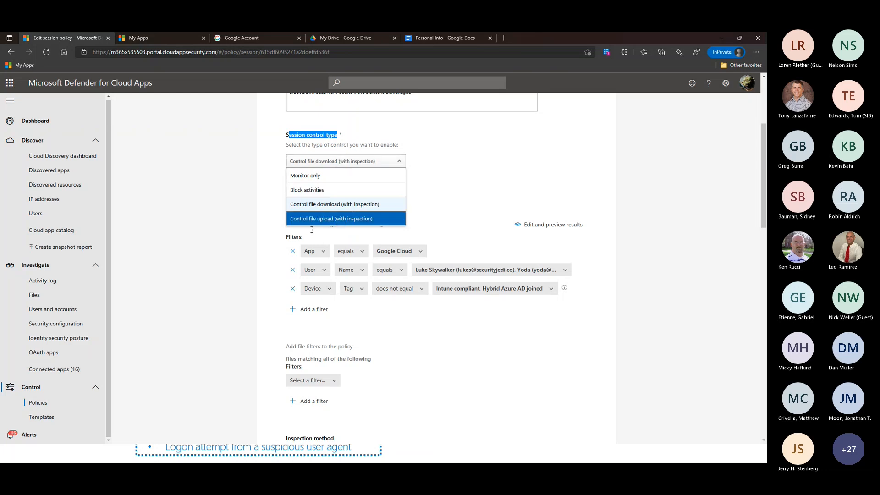
pyautogui.click(340, 220)
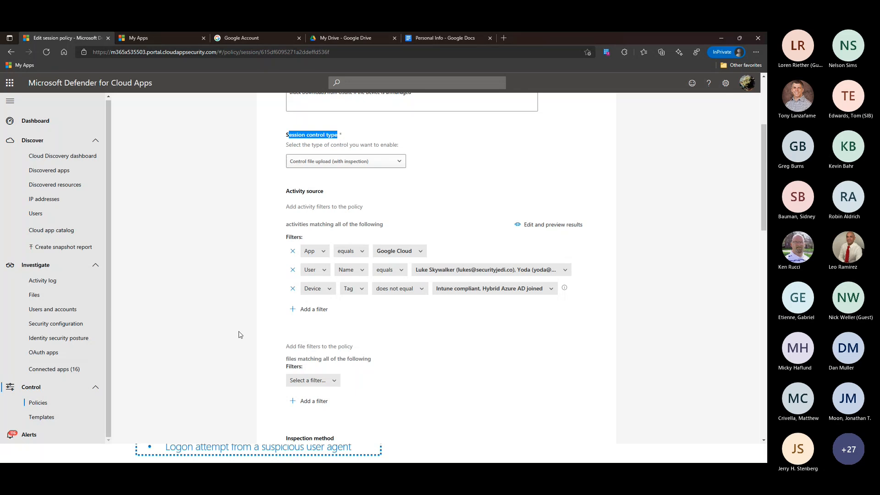
# Set the inspection method to Malware detection, and change it to Data Classification Service.
pyautogui.scroll(-3, 240, 340)
pyautogui.click(350, 284)
pyautogui.click(333, 342)
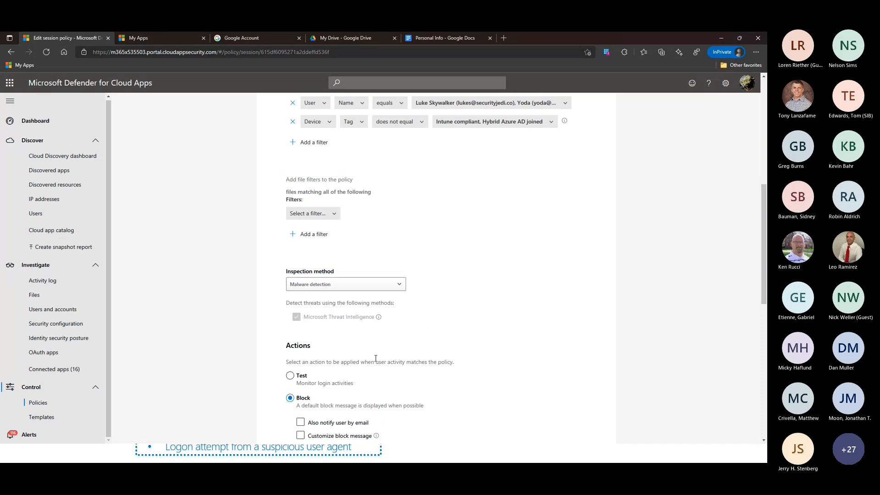
pyautogui.click(367, 288)
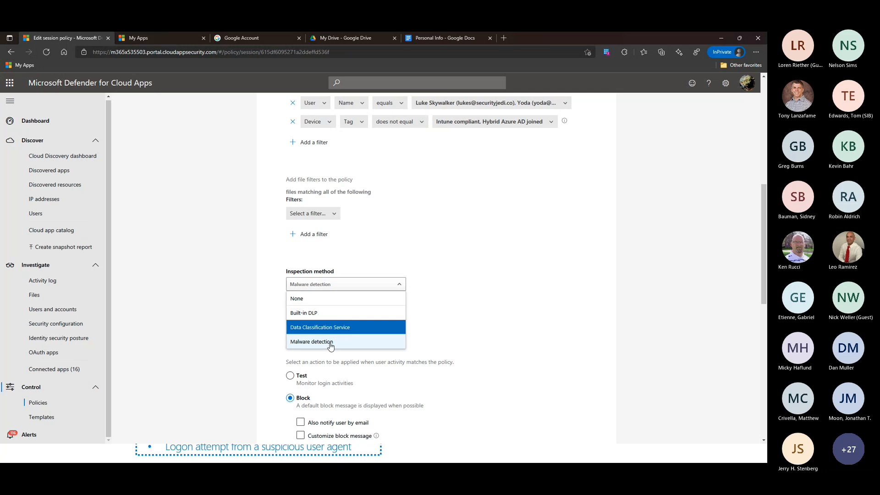
pyautogui.click(331, 329)
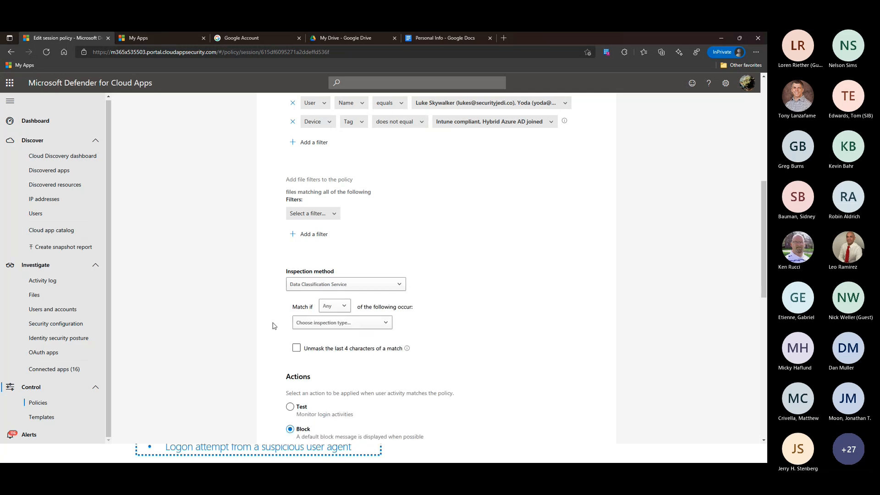
# Browse the sensitive information types offered for the Data Classification Service inspection and cancel the selection.
pyautogui.click(343, 323)
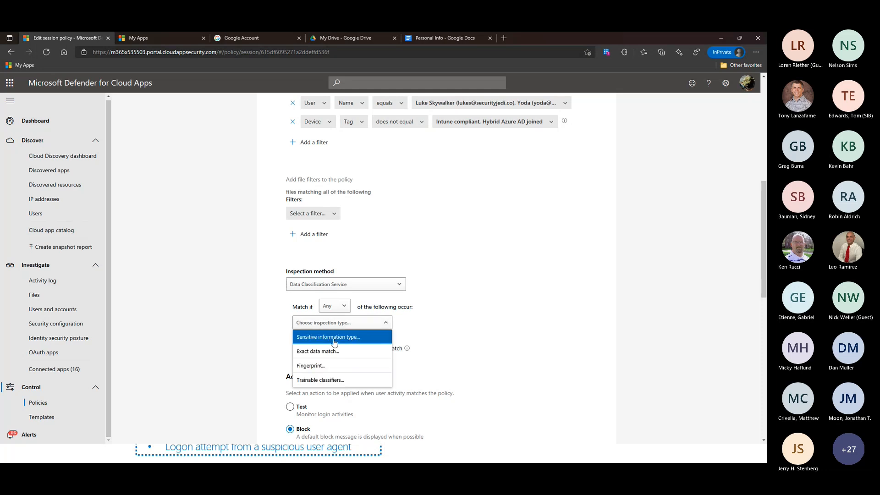
pyautogui.click(332, 343)
pyautogui.scroll(-5, 187, 315)
pyautogui.scroll(5, 186, 314)
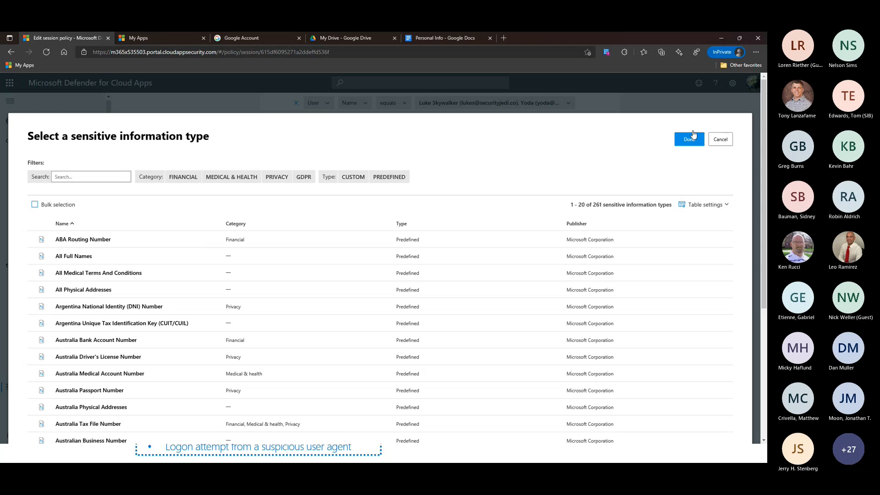
pyautogui.click(720, 140)
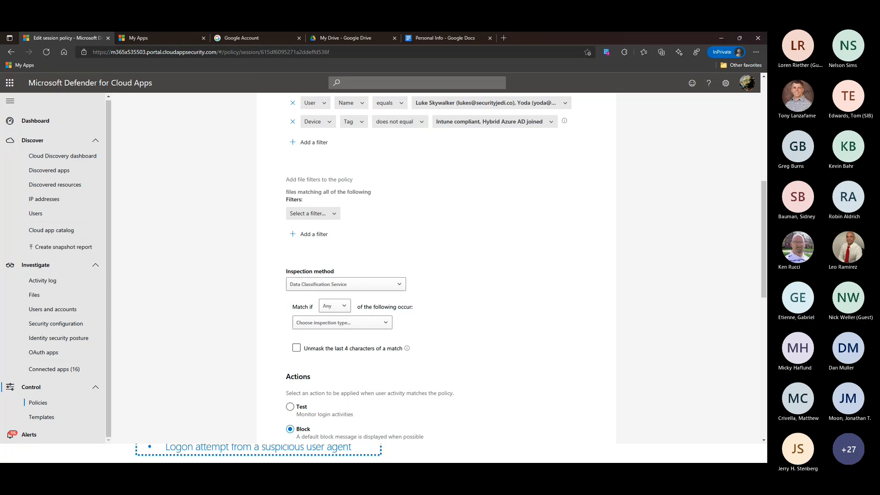
# Go to the alerts list, discarding the unsaved session policy changes.
pyautogui.click(59, 439)
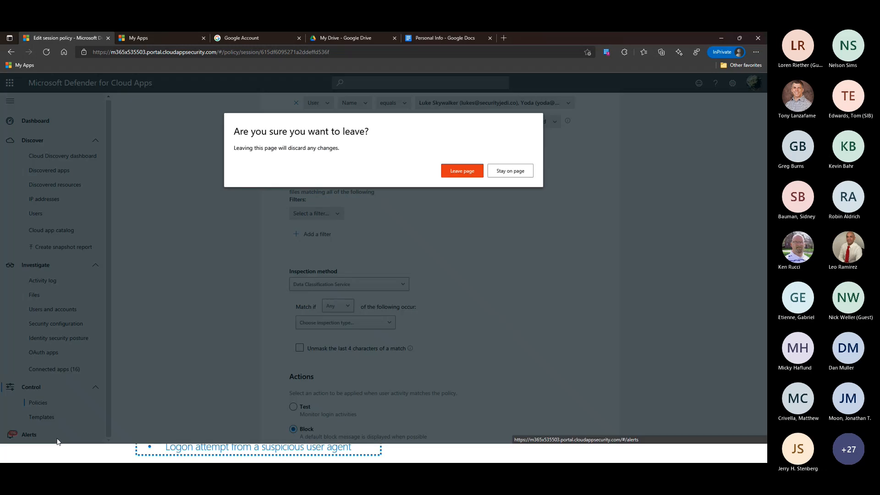
pyautogui.click(463, 171)
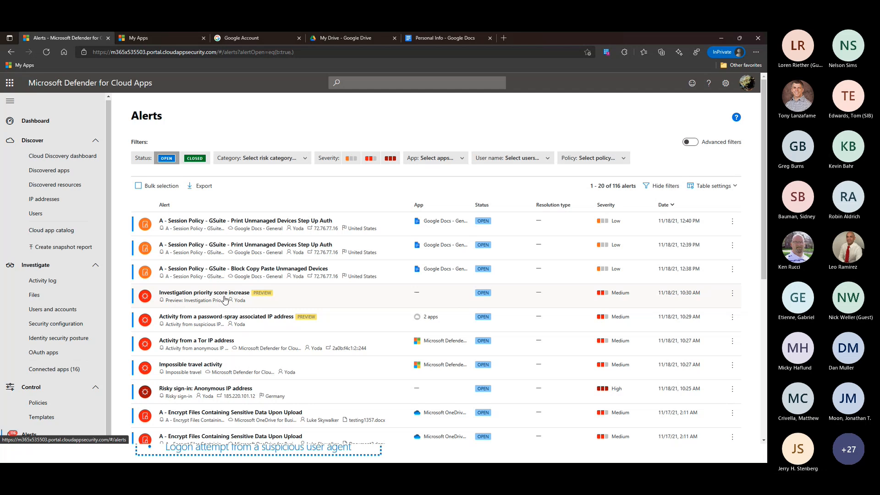
# From the dashboard, open the first listed top user to investigate and review the alerts contributing to the investigation priority score.
pyautogui.click(32, 121)
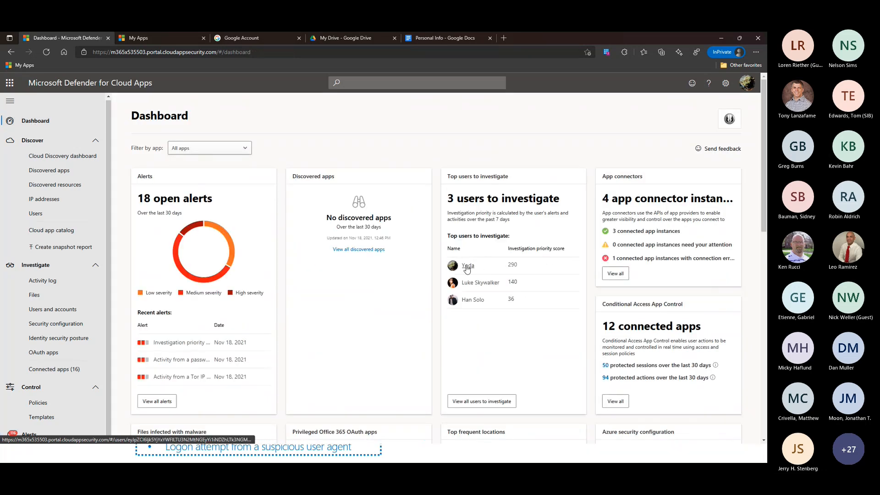
pyautogui.click(468, 269)
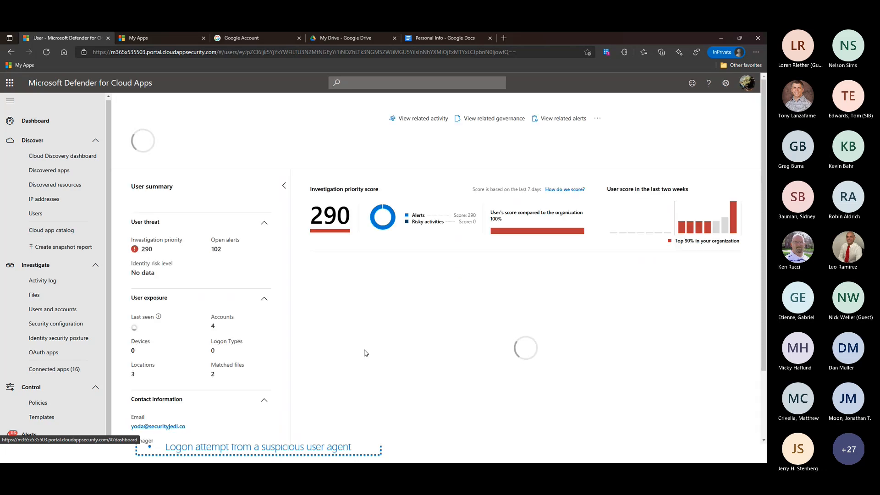
pyautogui.scroll(-1, 364, 353)
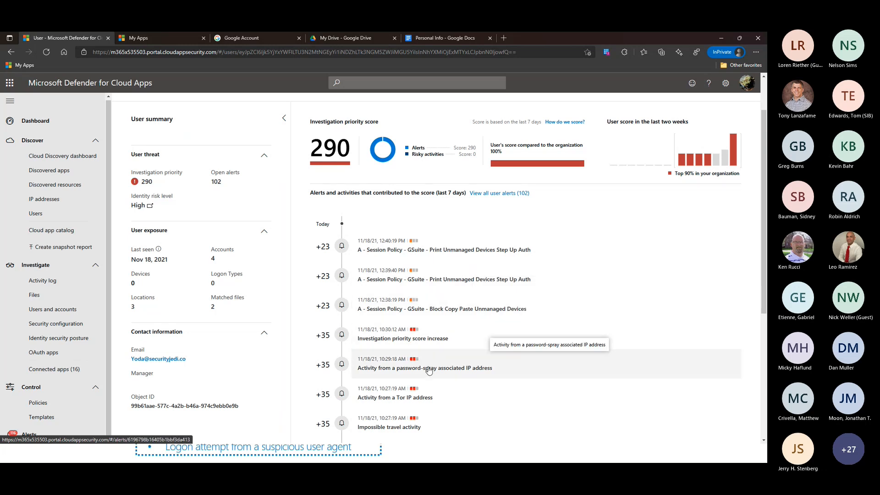
pyautogui.scroll(-1, 428, 370)
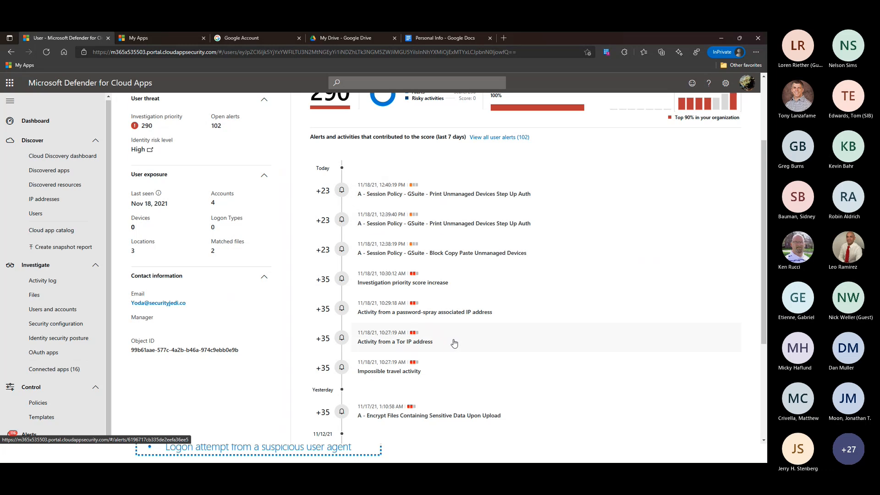
pyautogui.scroll(3, 454, 343)
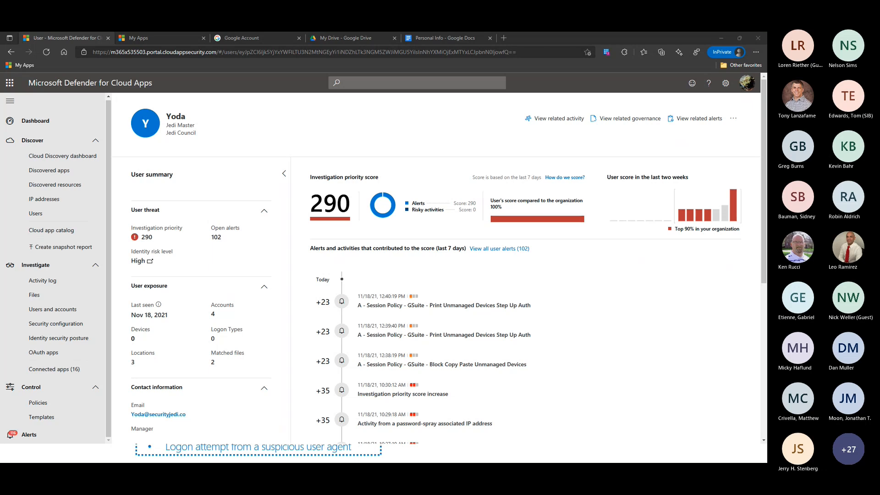
# Switch to the slide presentation and advance to the File & Data Control Architecture slide.
pyautogui.hotkey('alt', 'Tab')
pyautogui.click(416, 291)
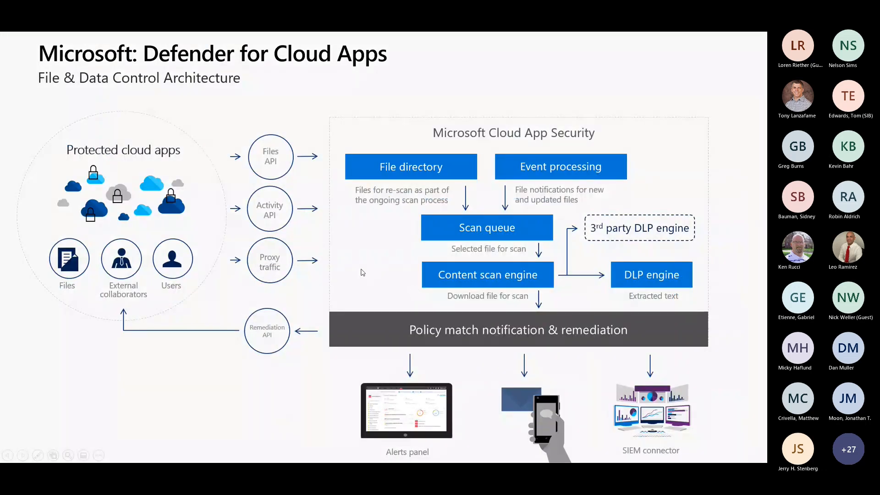